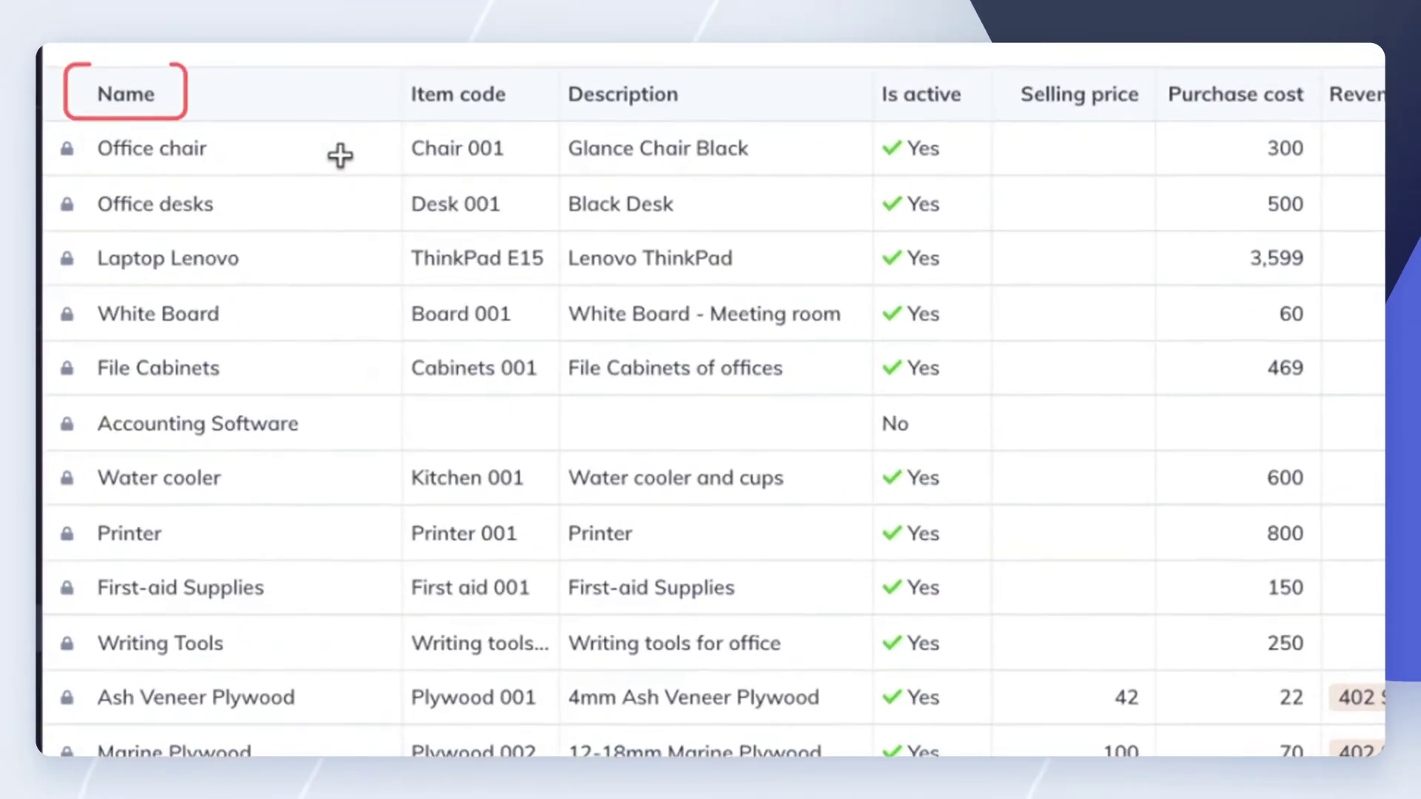
# - Insert a row above Office chair for 'Mirror Glass Panel', code MG 001, description 'MG 001 225x331cm'
pyautogui.rightClick(341, 155)
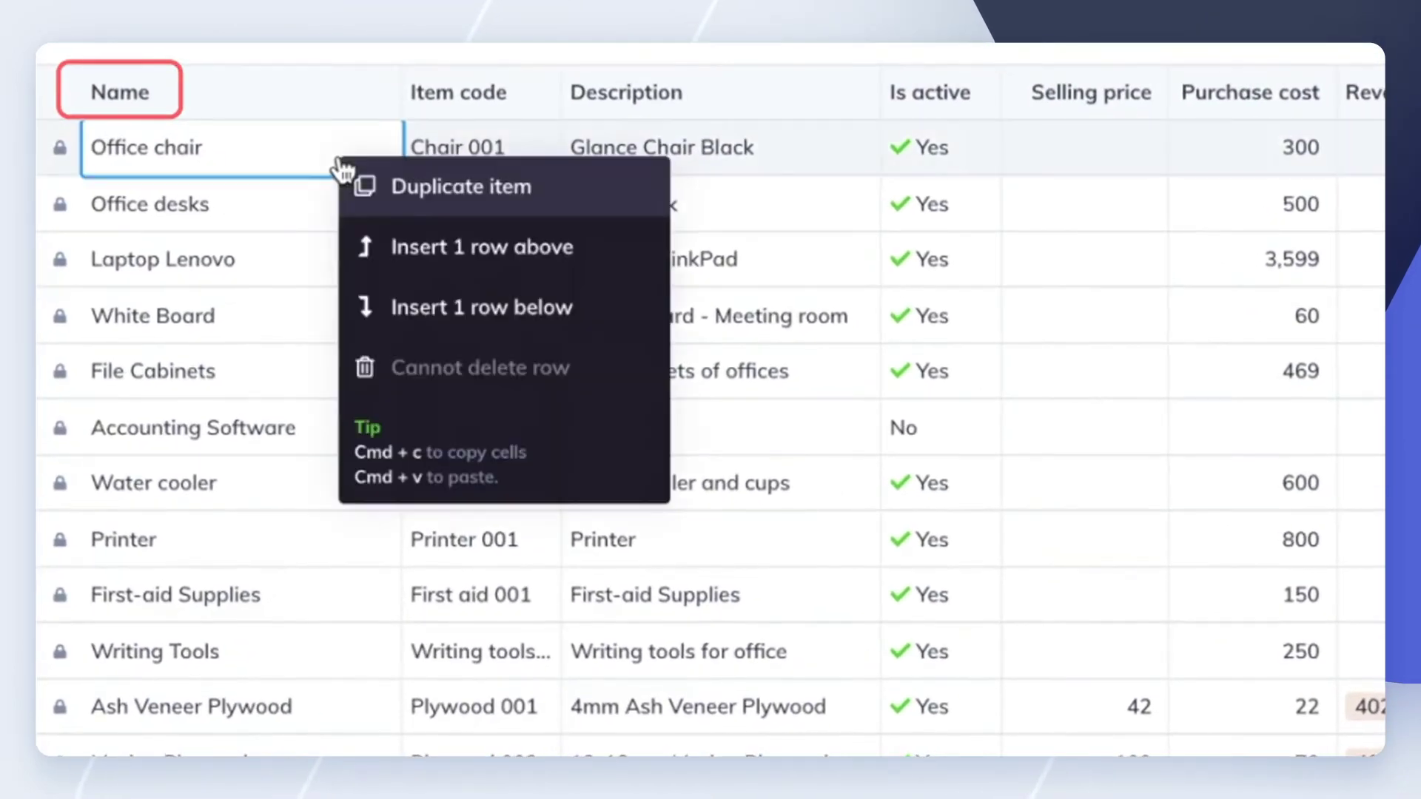
pyautogui.click(404, 243)
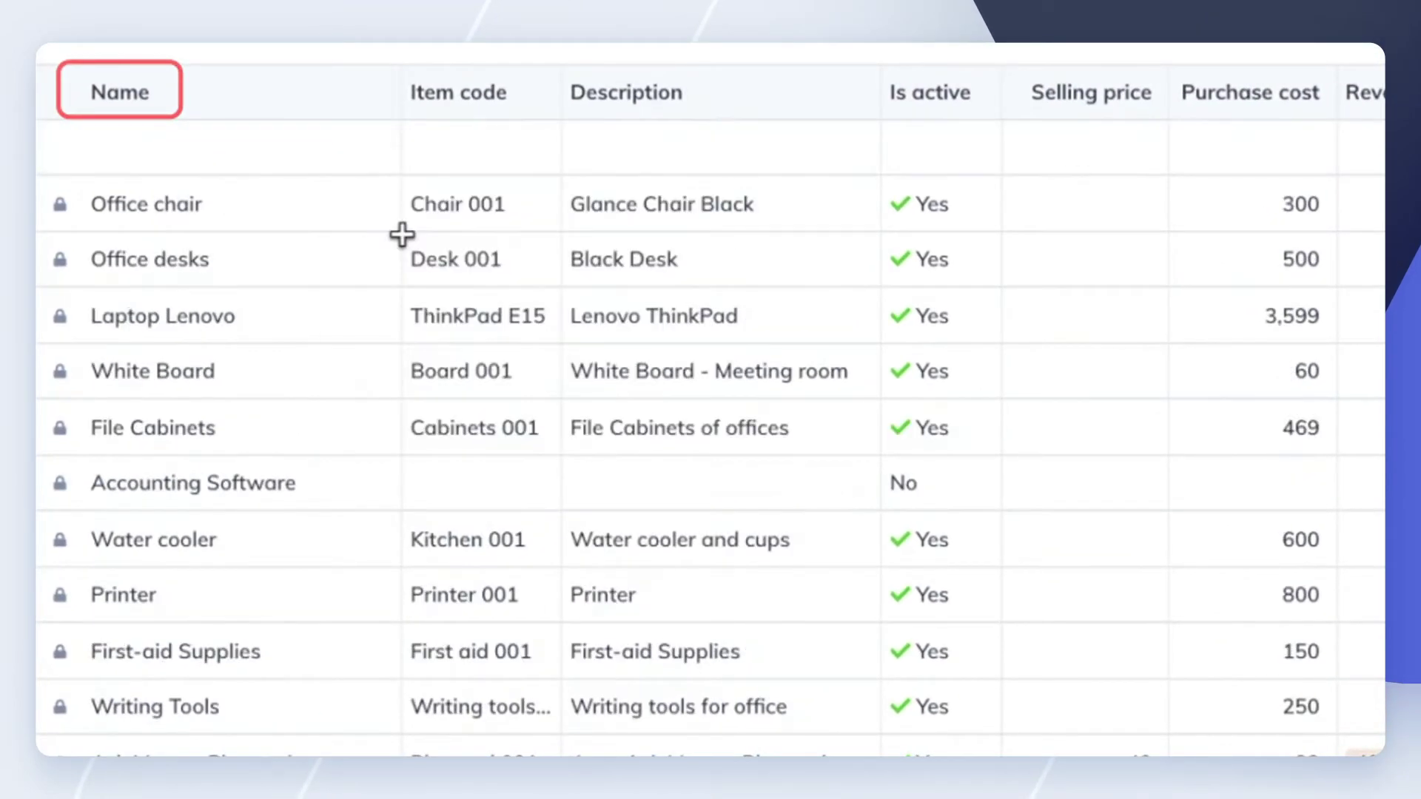
pyautogui.click(307, 152)
pyautogui.write('Mirror Glass Panel')
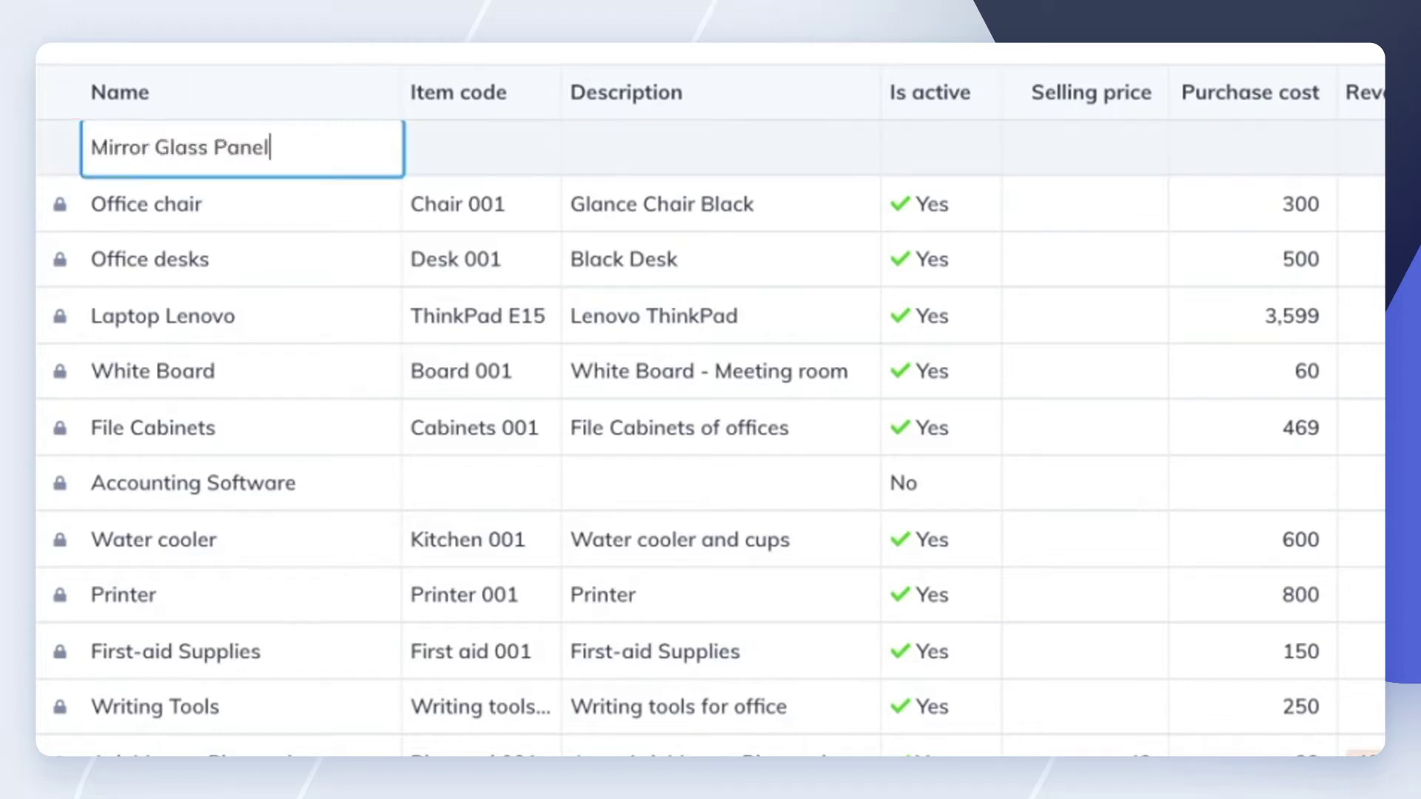
pyautogui.click(481, 148)
pyautogui.write('MG 001')
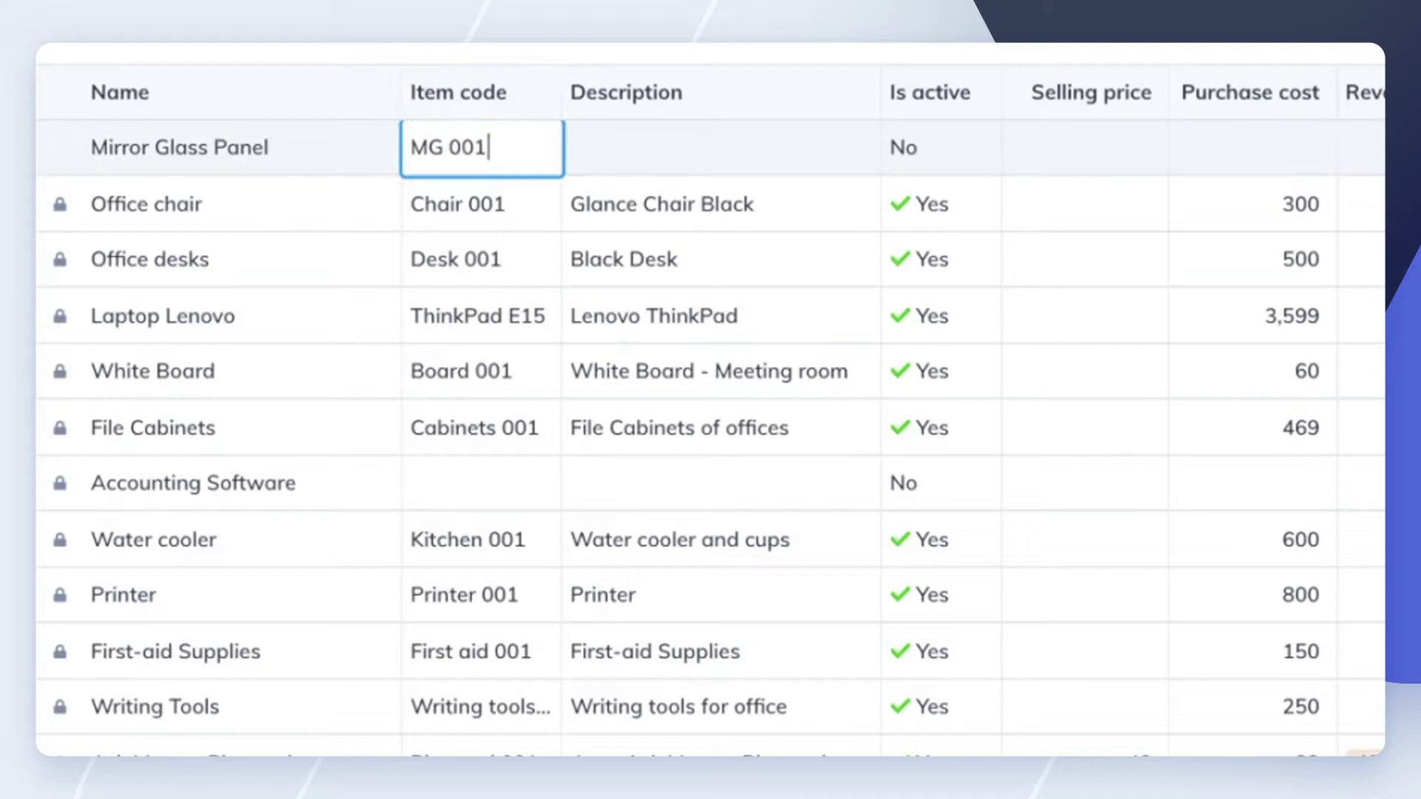
pyautogui.press('Tab')
pyautogui.write('MG 001 ')
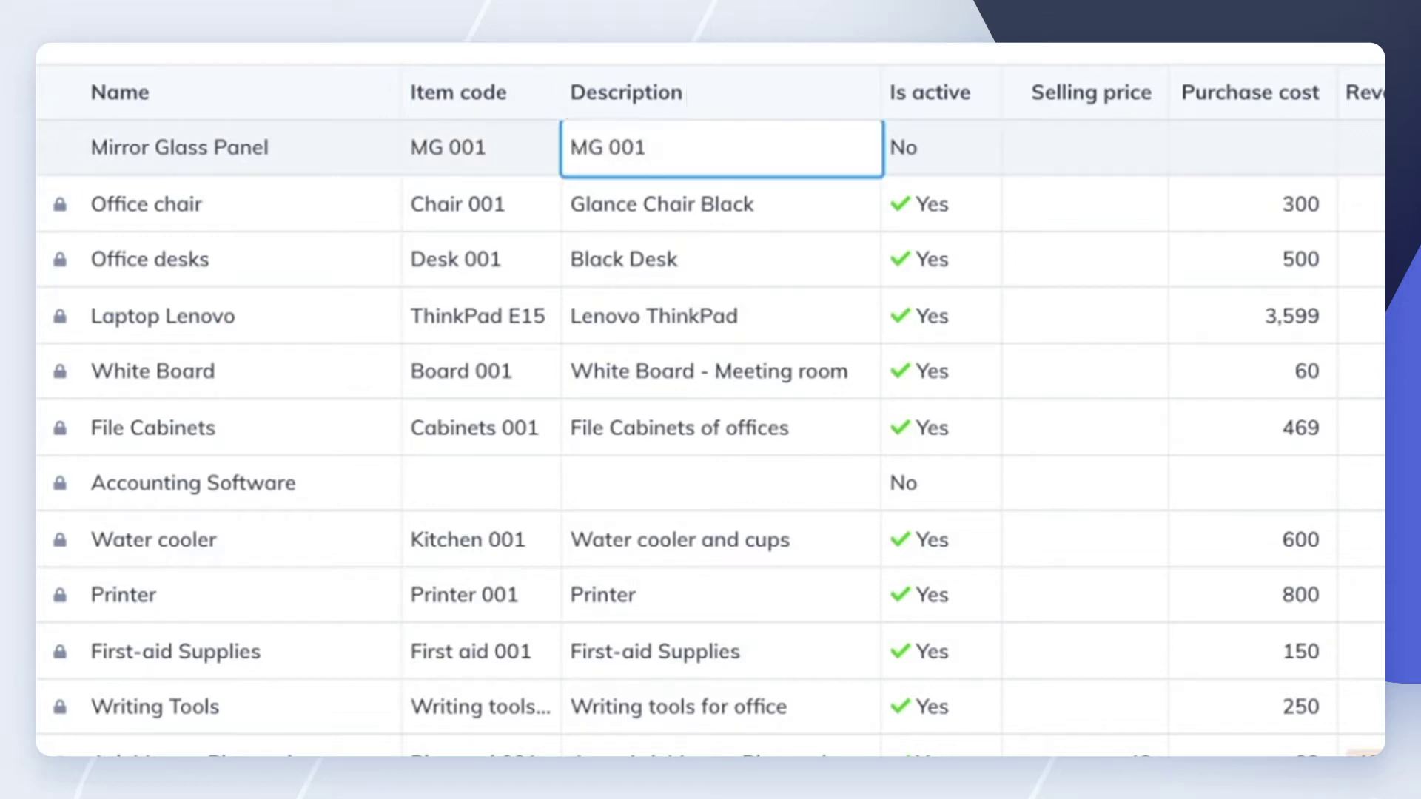
pyautogui.write('225x331cm')
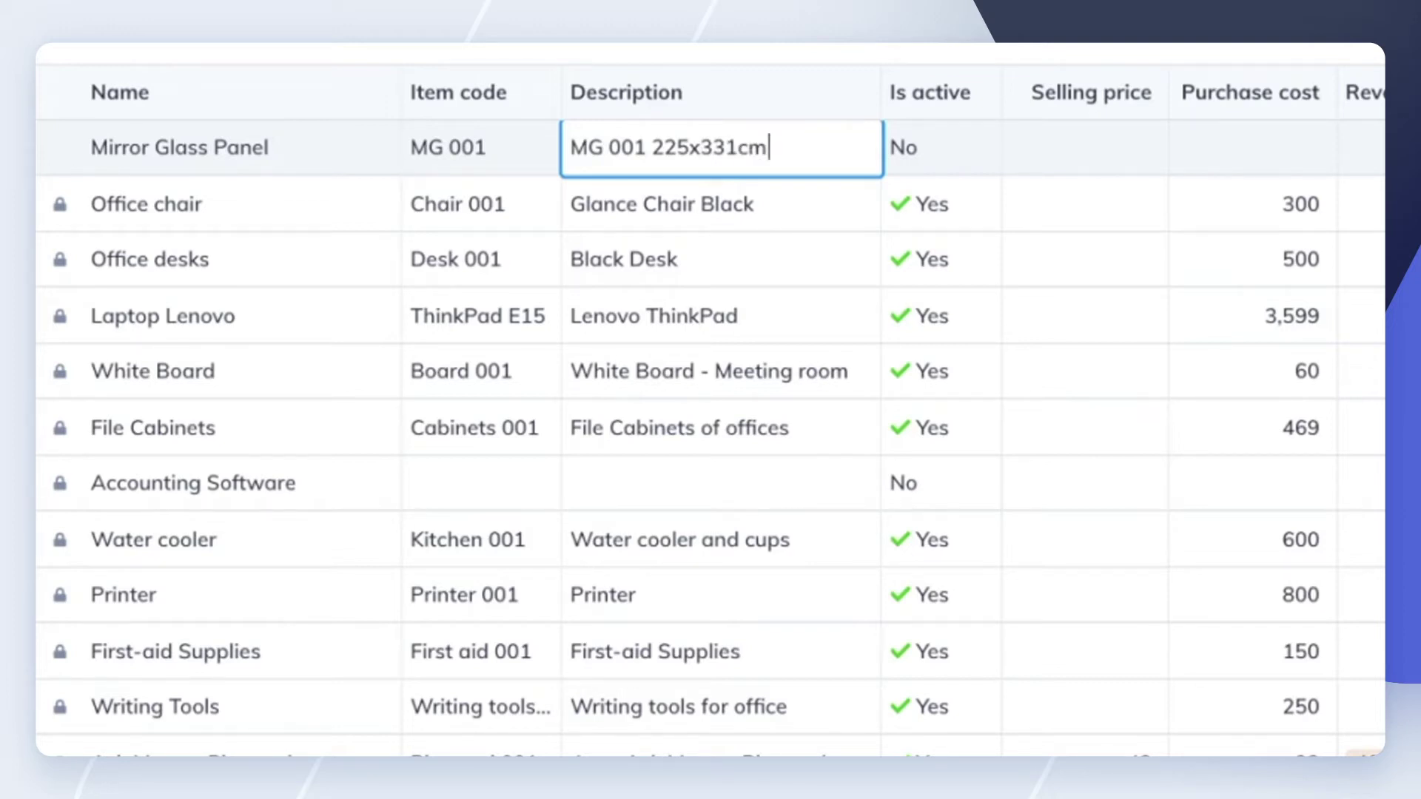
# - Mark Mirror Glass Panel as active with selling price 60 and purchase cost 50
pyautogui.click(932, 146)
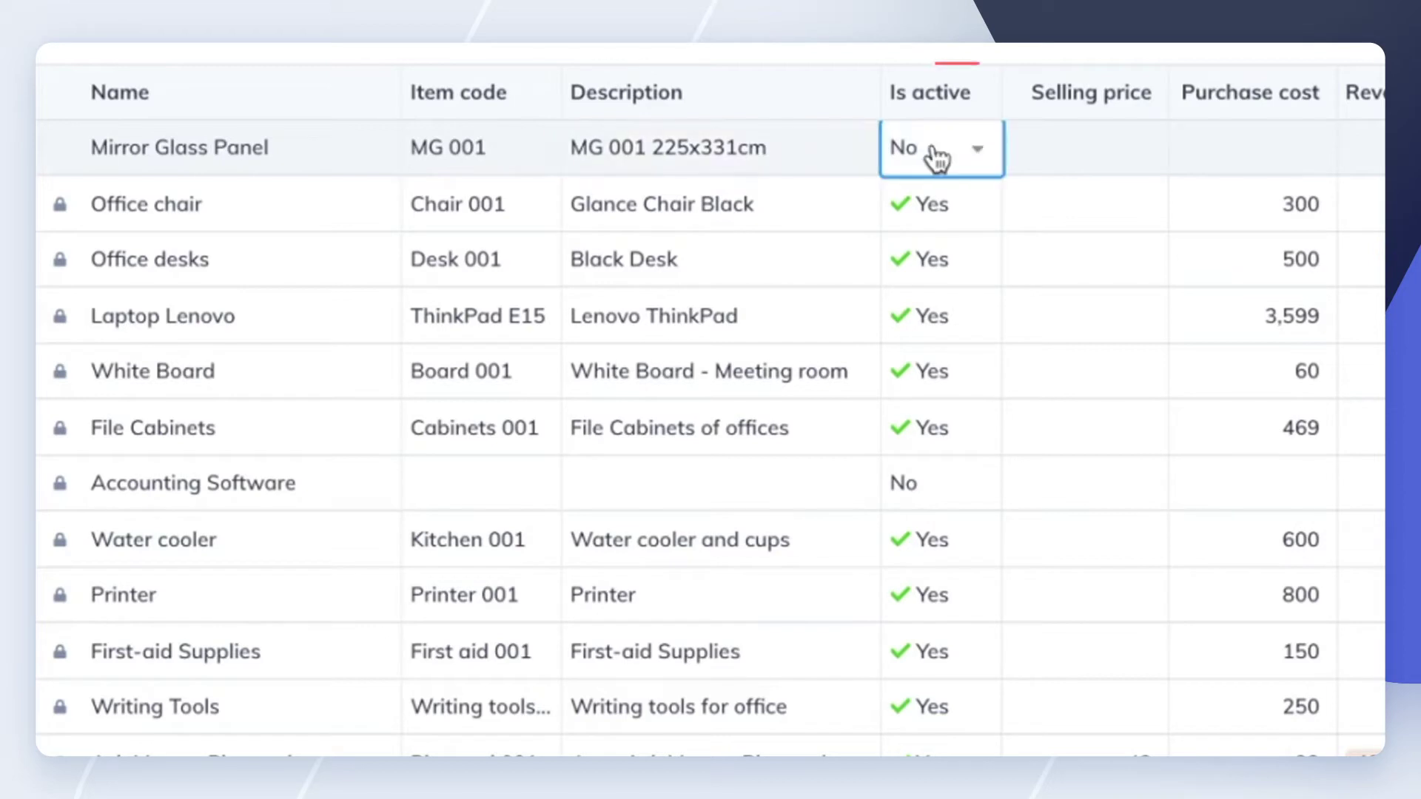
pyautogui.click(934, 163)
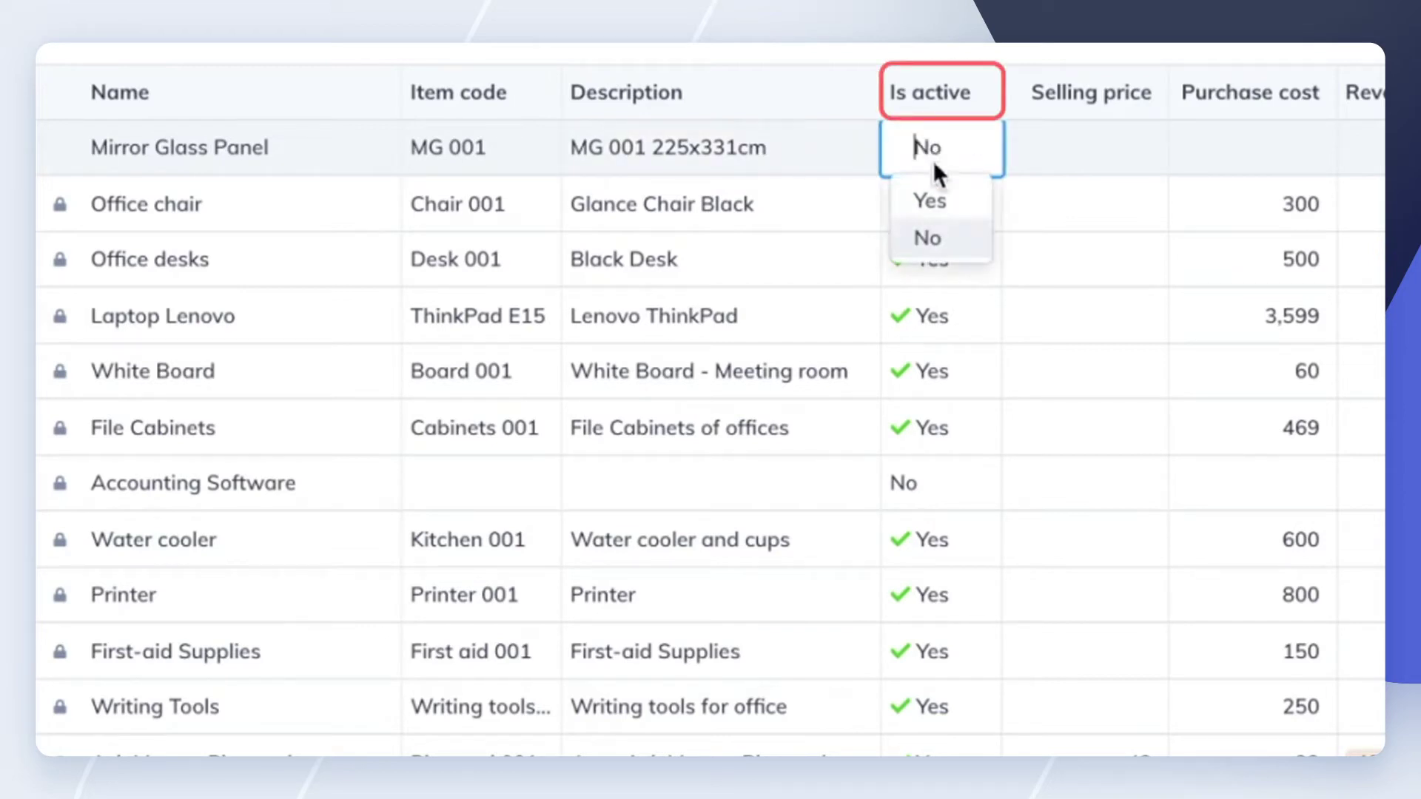
pyautogui.click(932, 200)
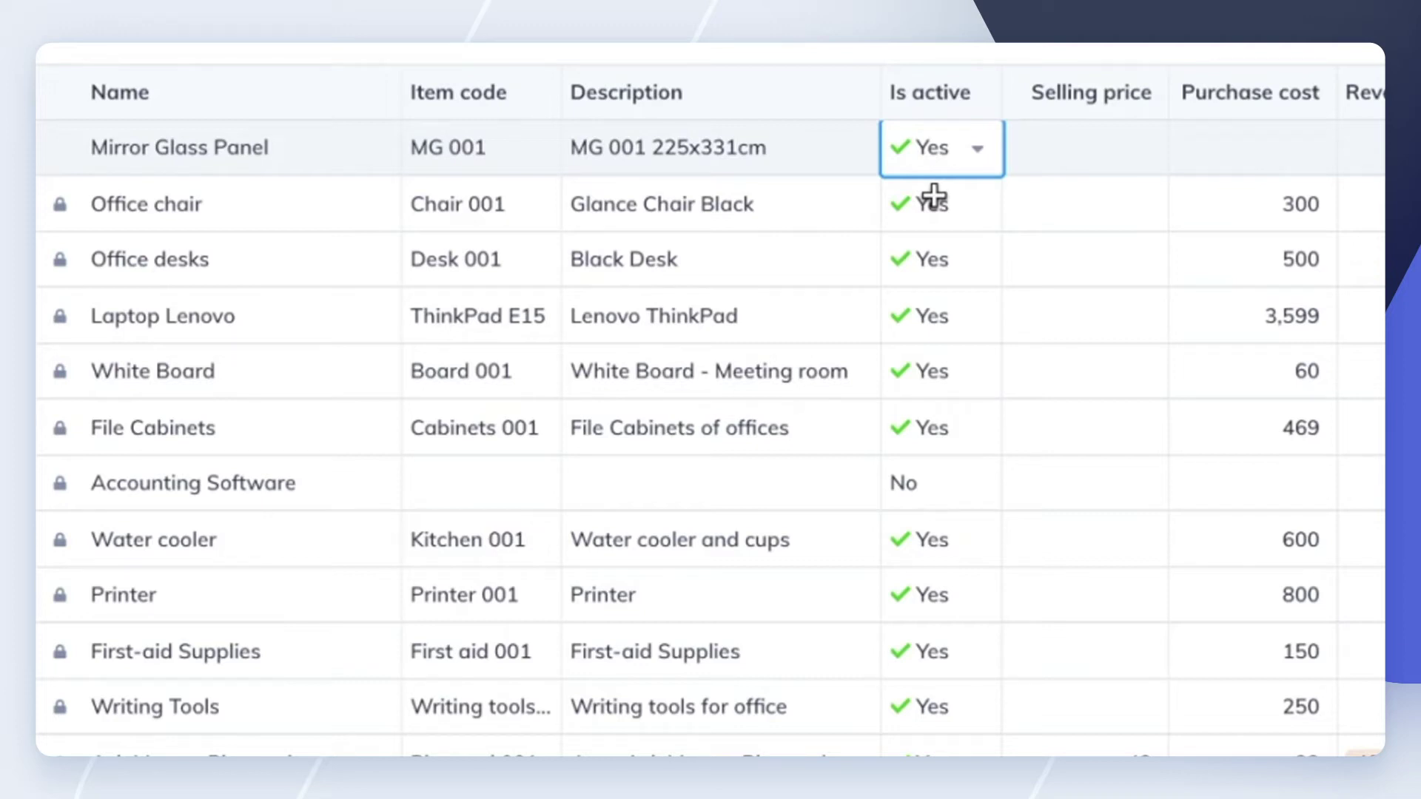
pyautogui.click(1085, 145)
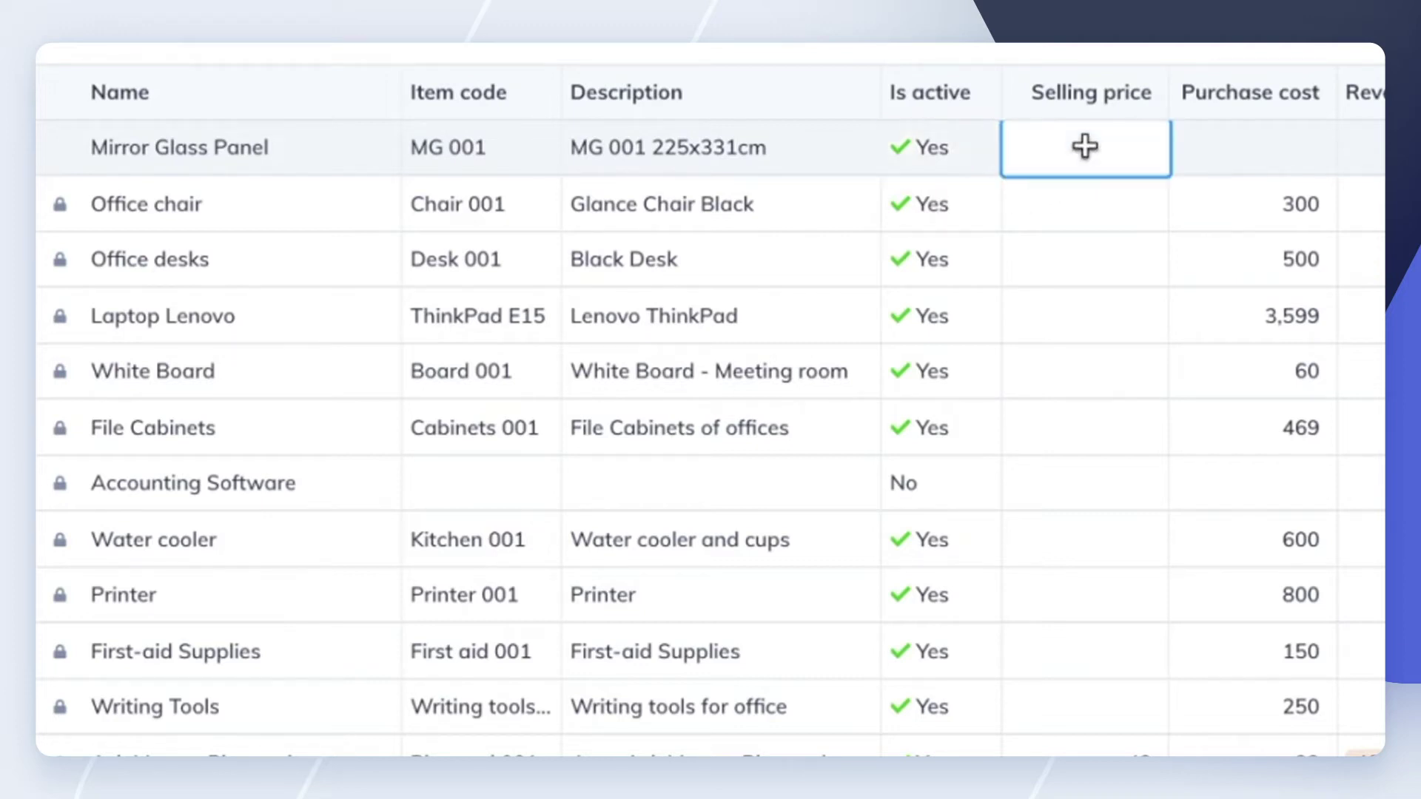
pyautogui.write('60')
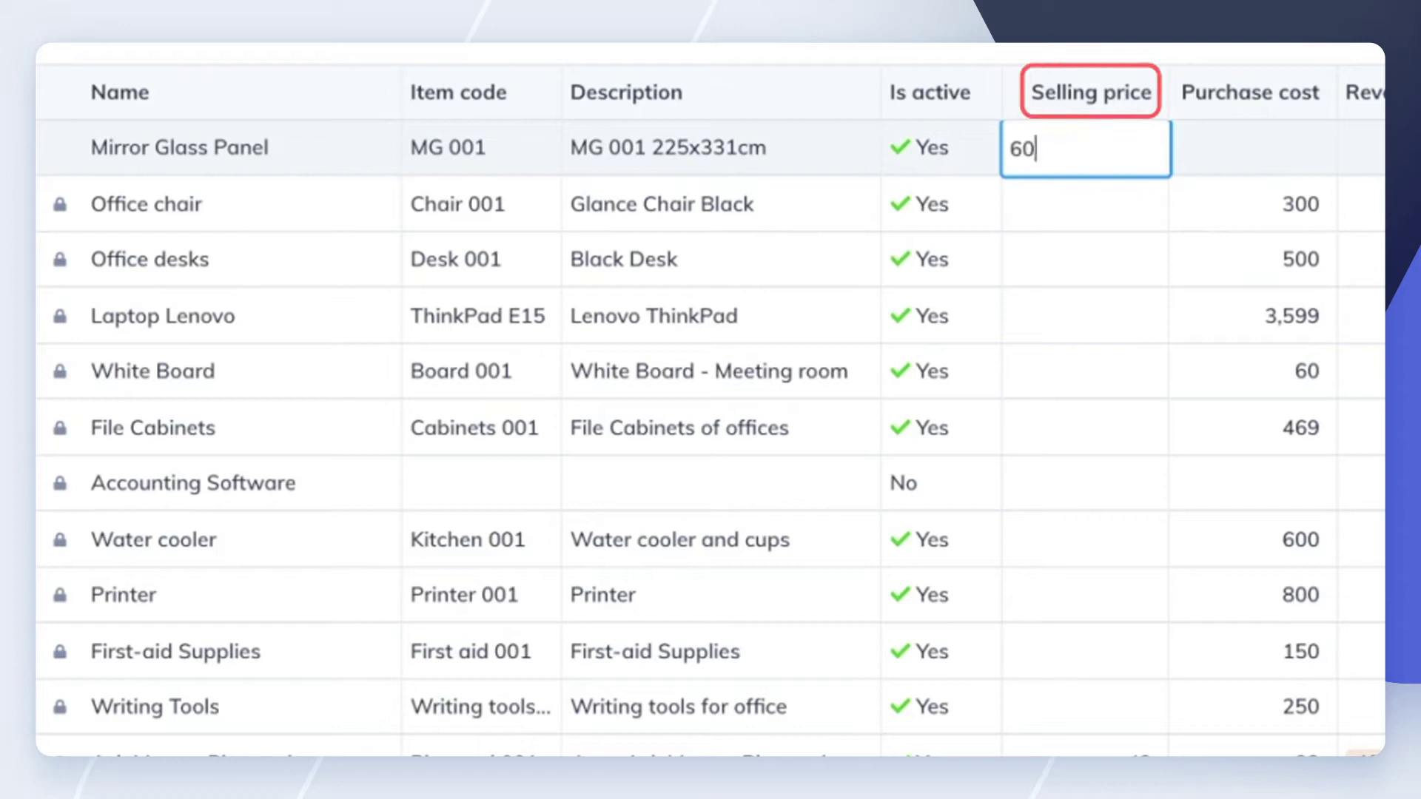
pyautogui.press('Tab')
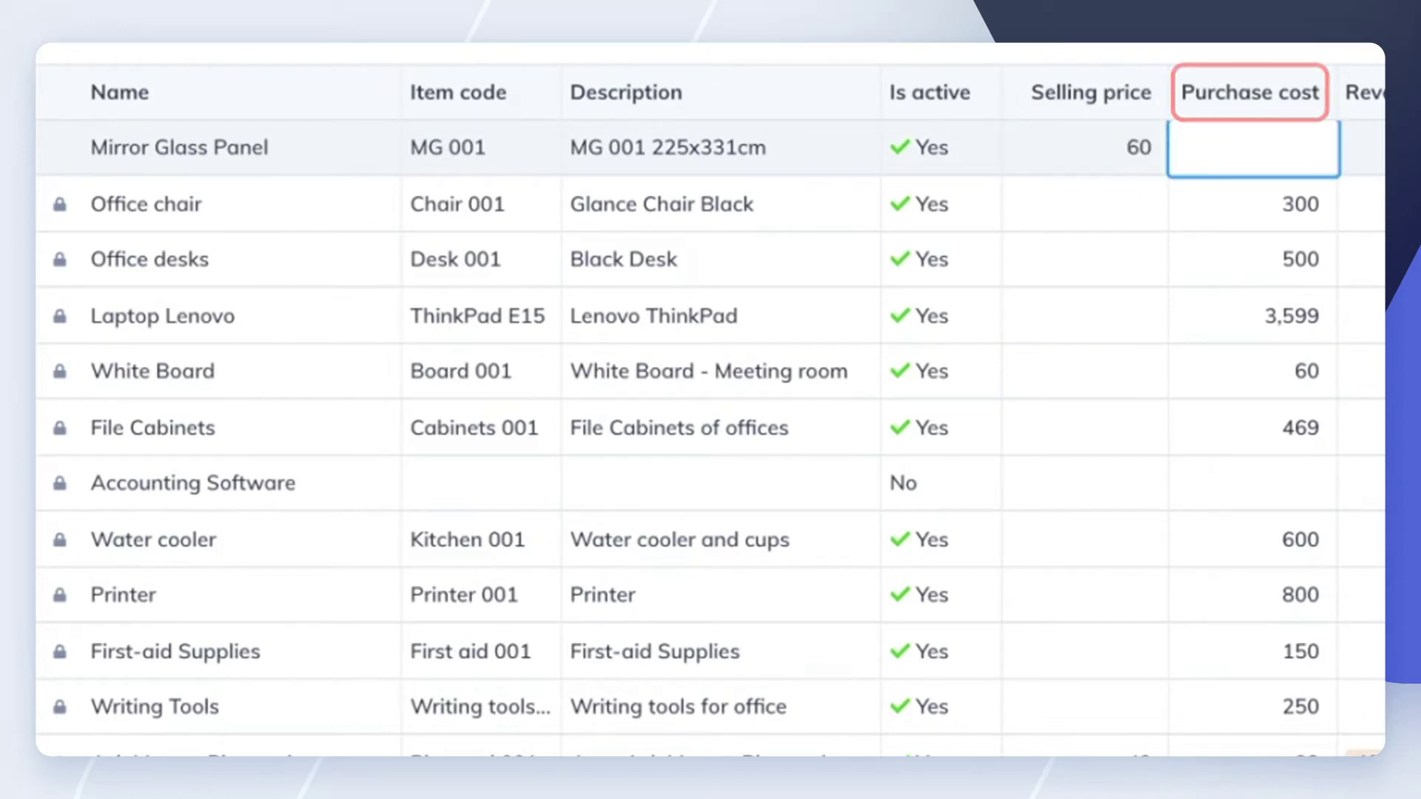
pyautogui.write('50')
pyautogui.press('Tab')
# - Set the item's tax rates to VAT on Sales and VAT on Purchases
pyautogui.click(856, 158)
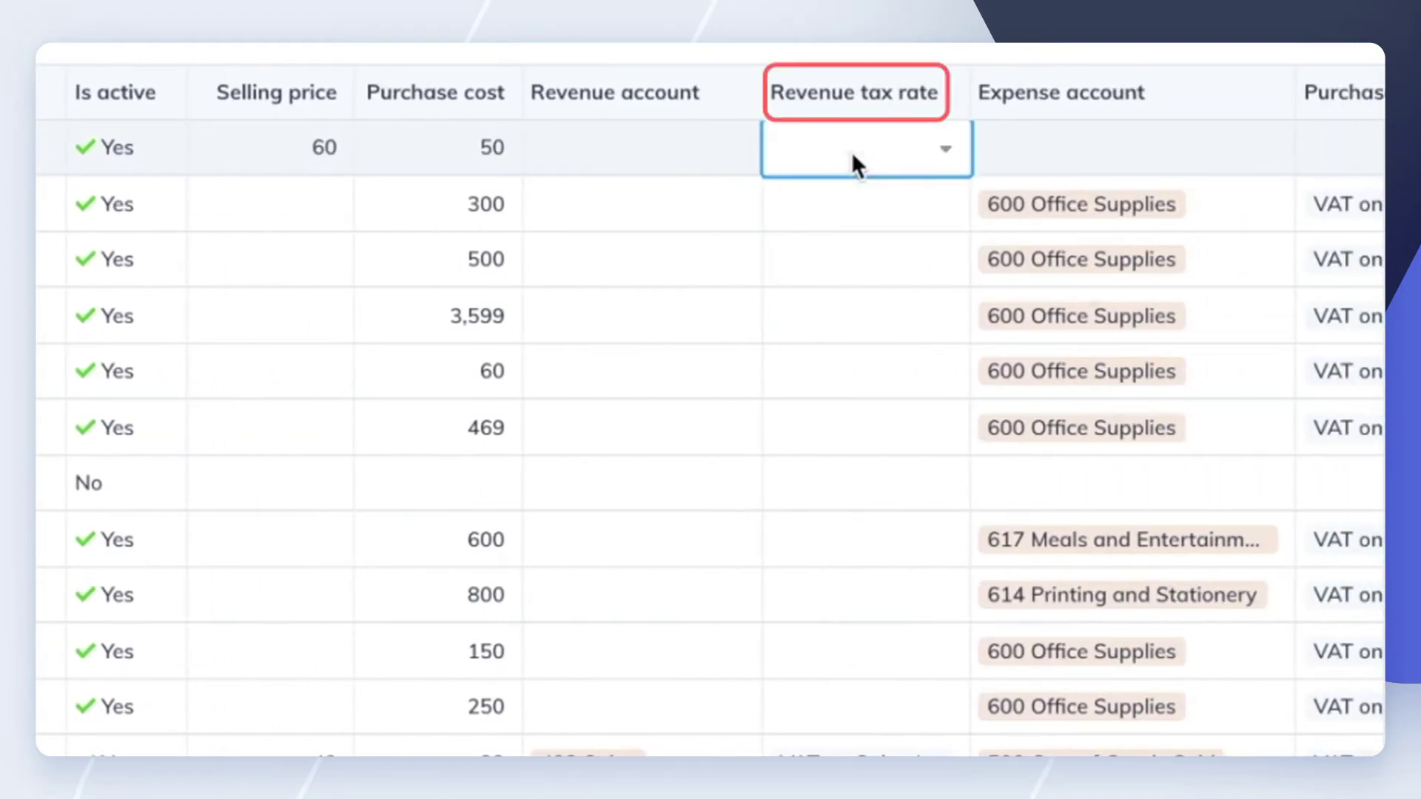
pyautogui.click(864, 238)
pyautogui.press('Tab')
pyautogui.click(481, 148)
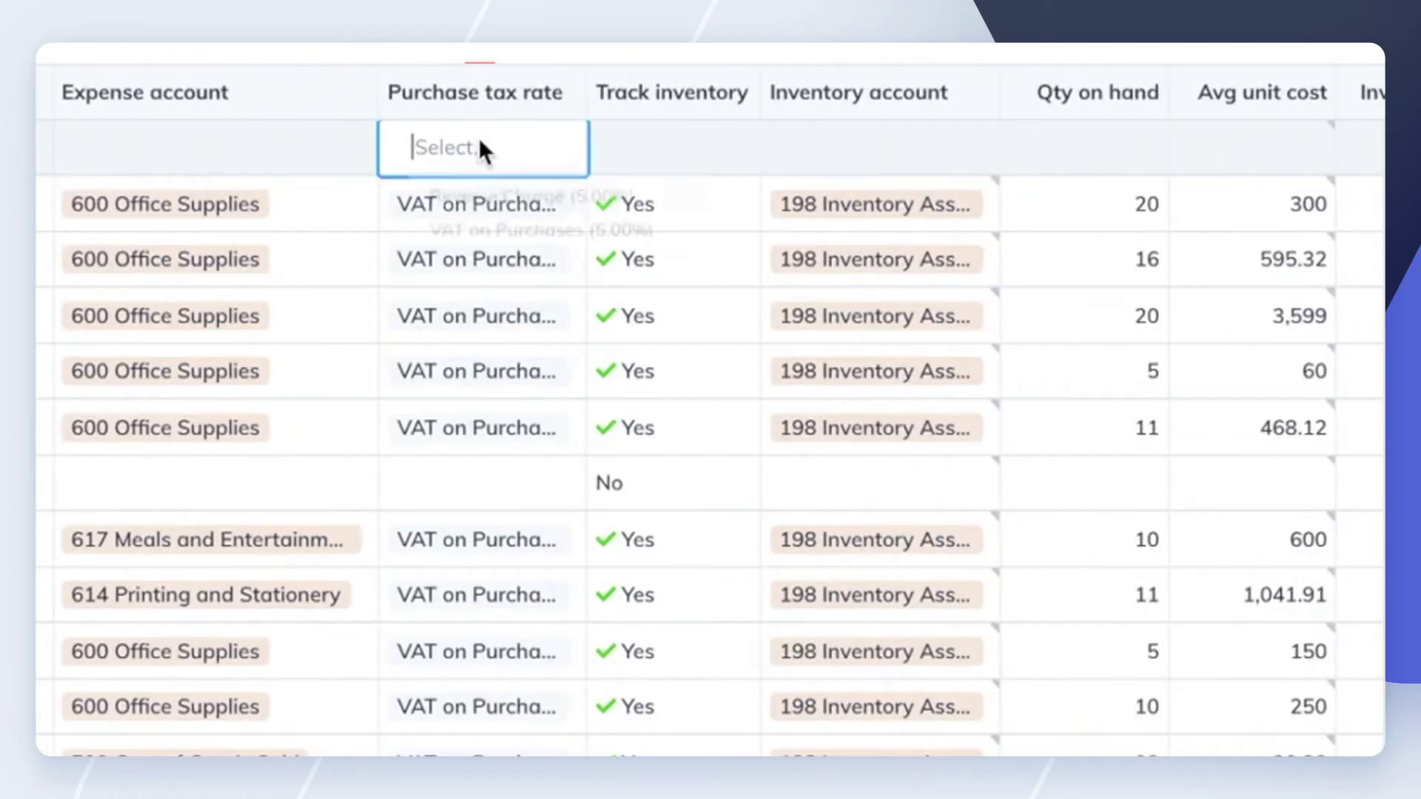
pyautogui.click(508, 241)
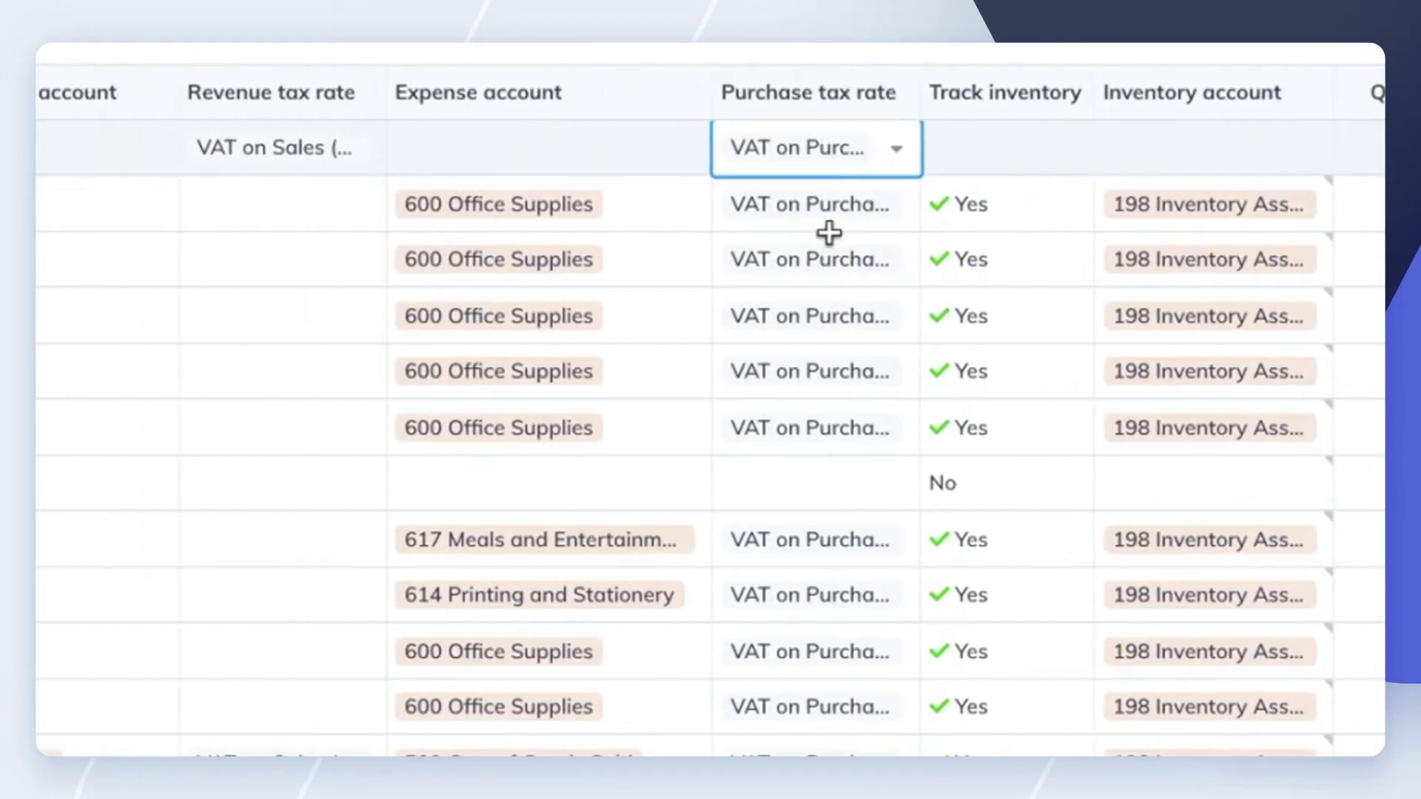
# - Assign revenue account 402 Sales to the new item
pyautogui.click(584, 159)
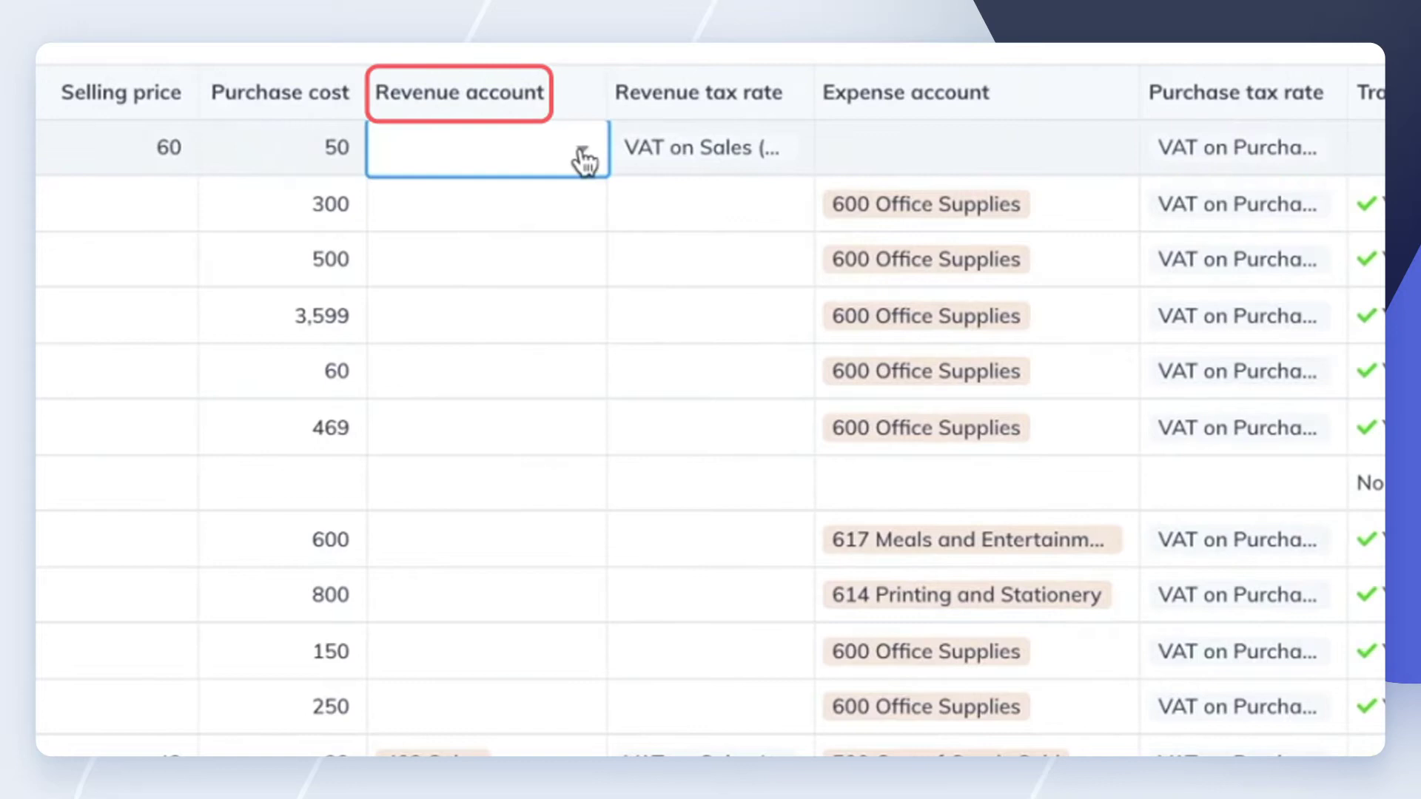
pyautogui.write('sale')
pyautogui.click(530, 244)
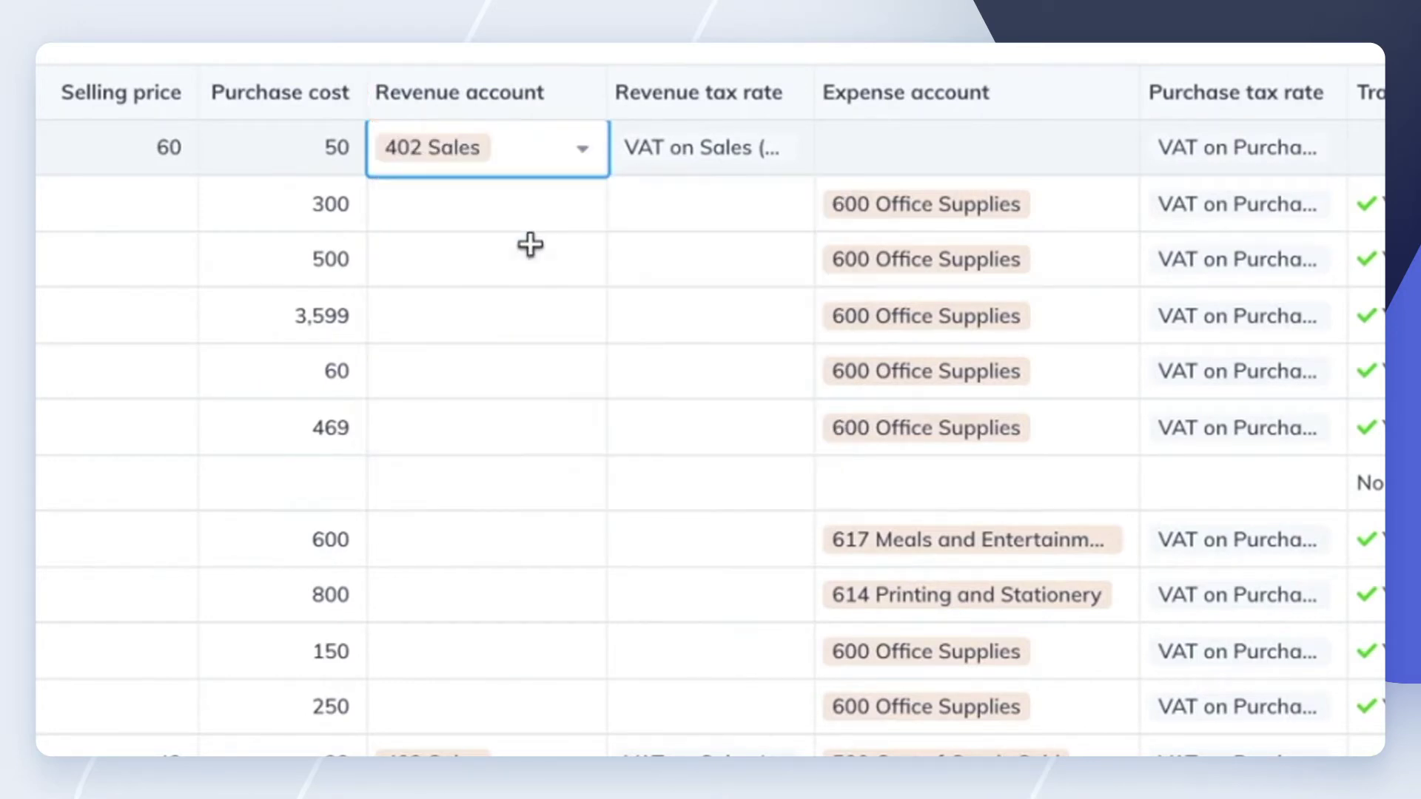
pyautogui.hscroll(5, 1157, 372)
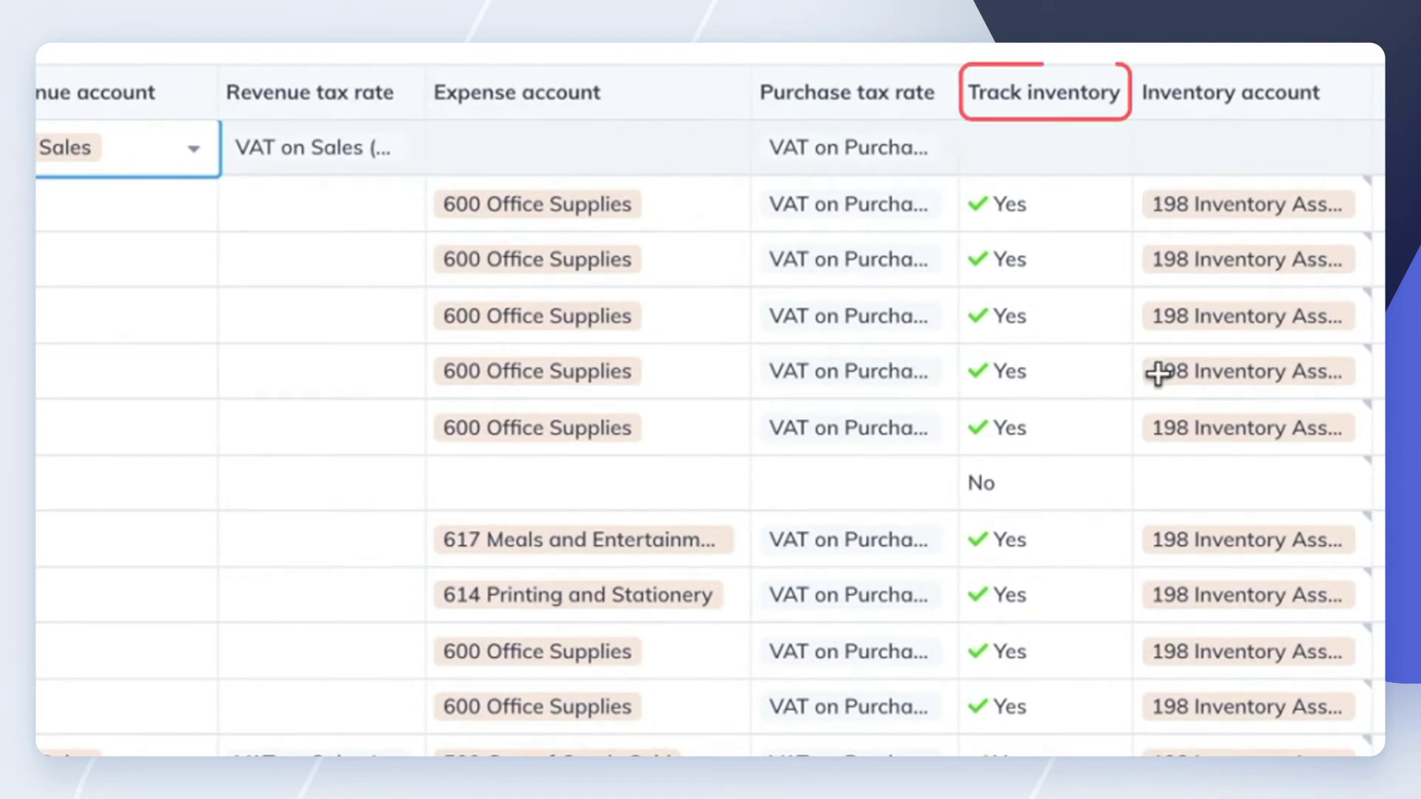
# - Set Track inventory to Yes for Mirror Glass Panel and widen the Inventory account column
pyautogui.click(1057, 153)
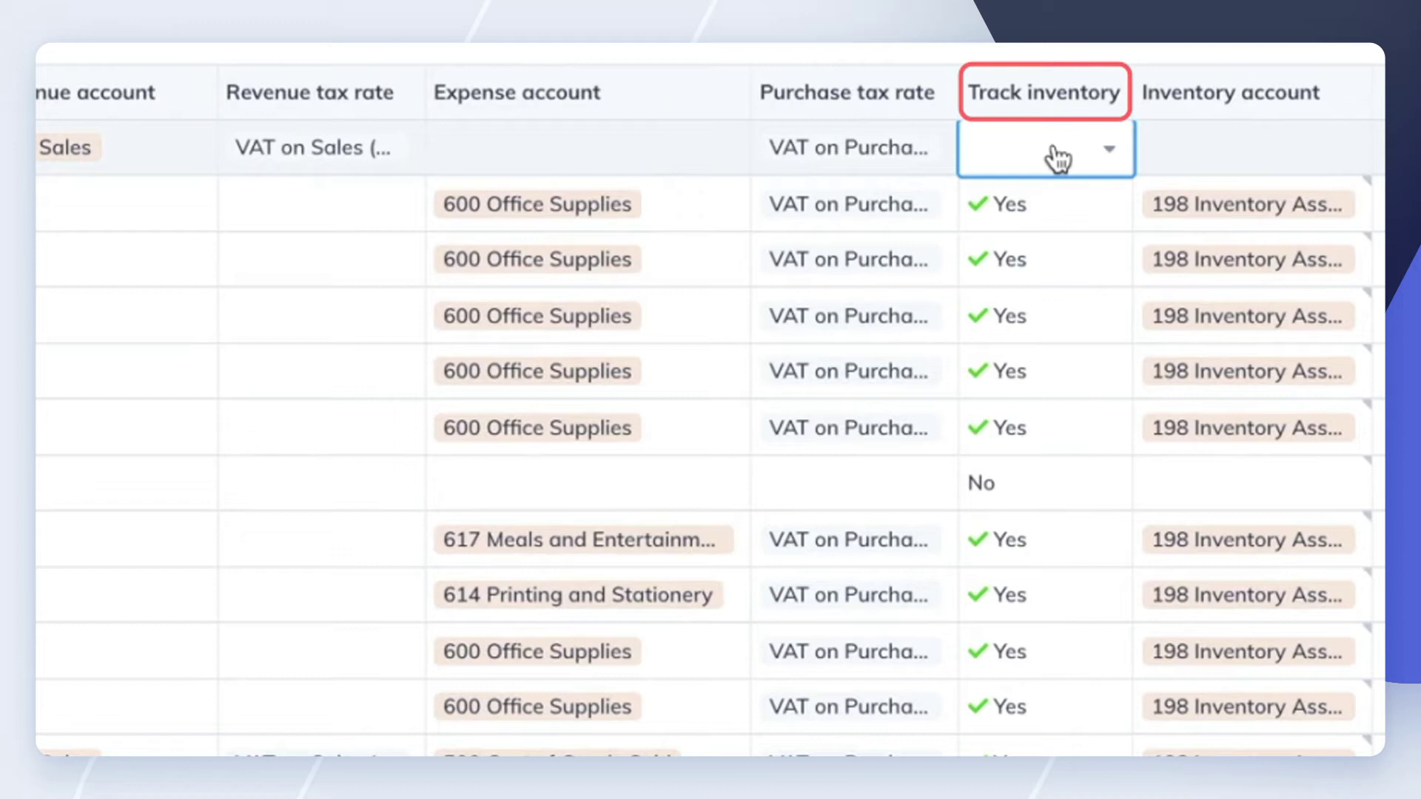
pyautogui.write('yes')
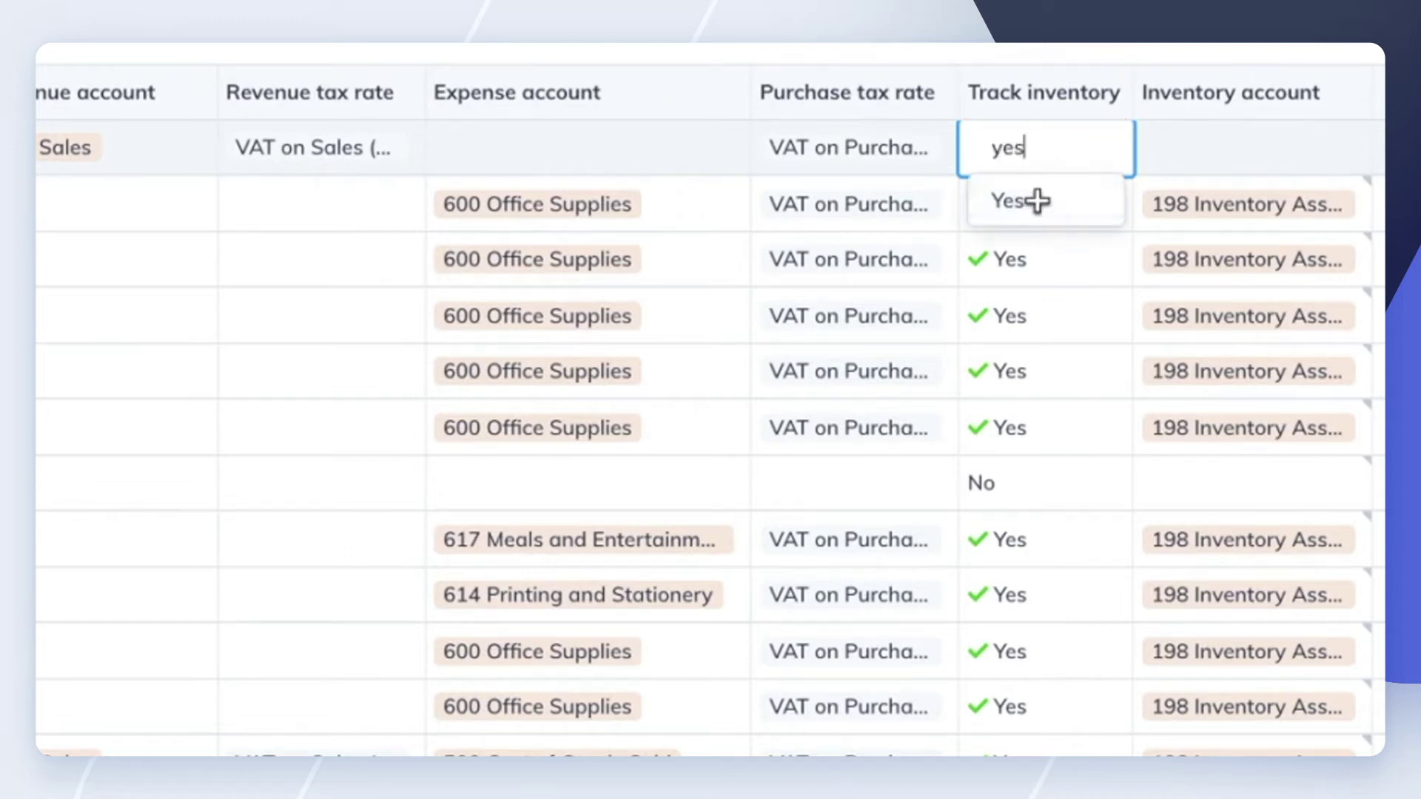
pyautogui.click(1038, 200)
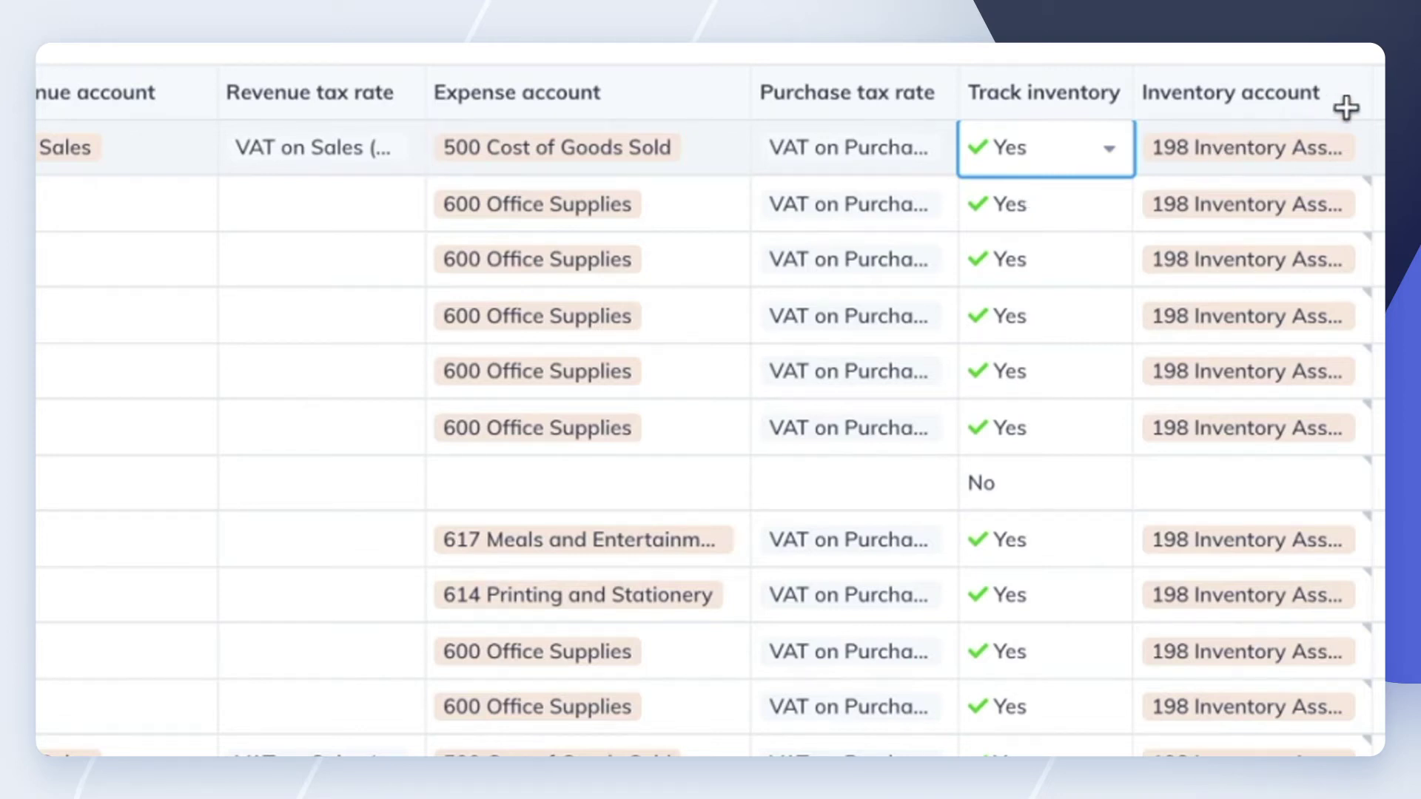
pyautogui.moveTo(1345, 108); pyautogui.dragTo(1361, 108)
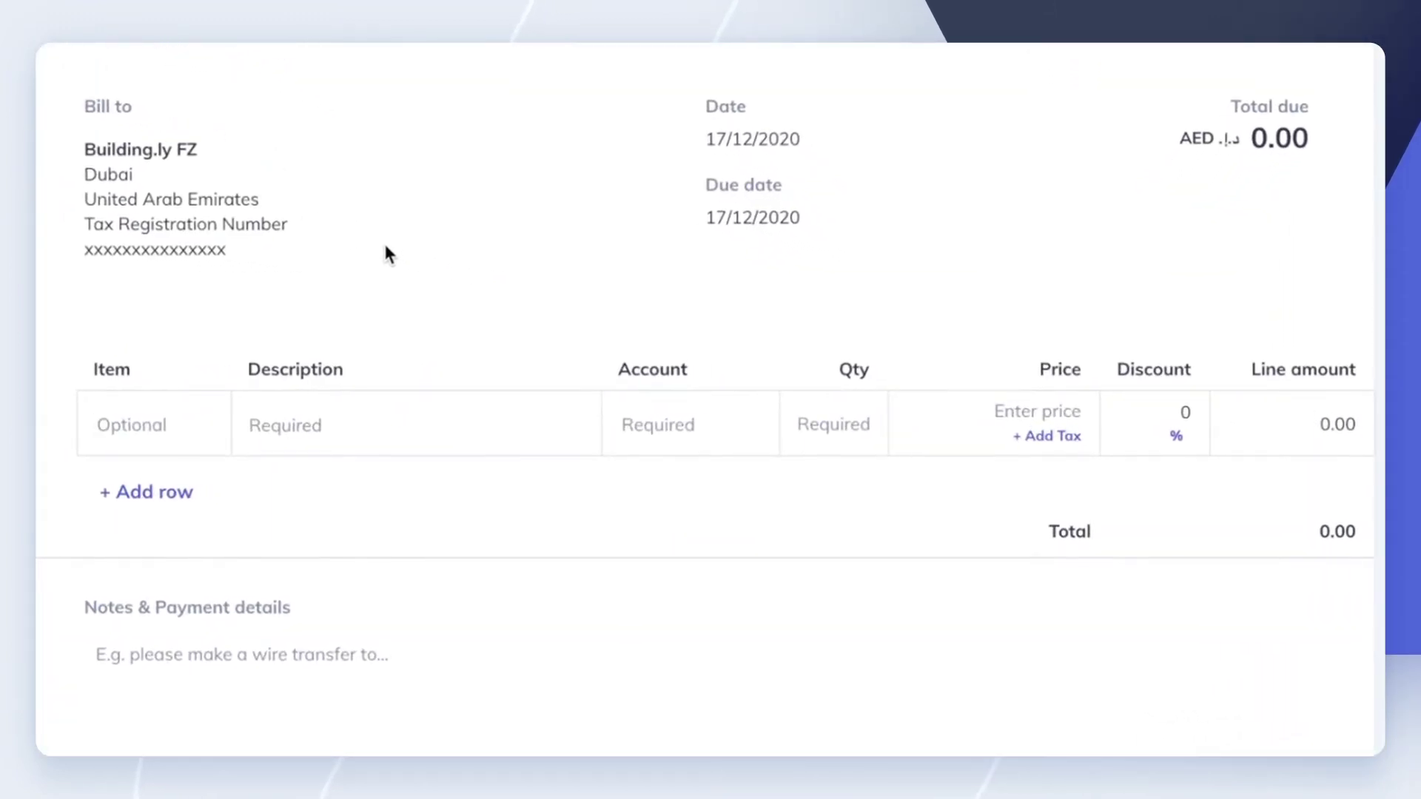
# - Save a bill for 40 Mirror Glass Panels at 50 each, totalling 2,100.00
pyautogui.write('mir')
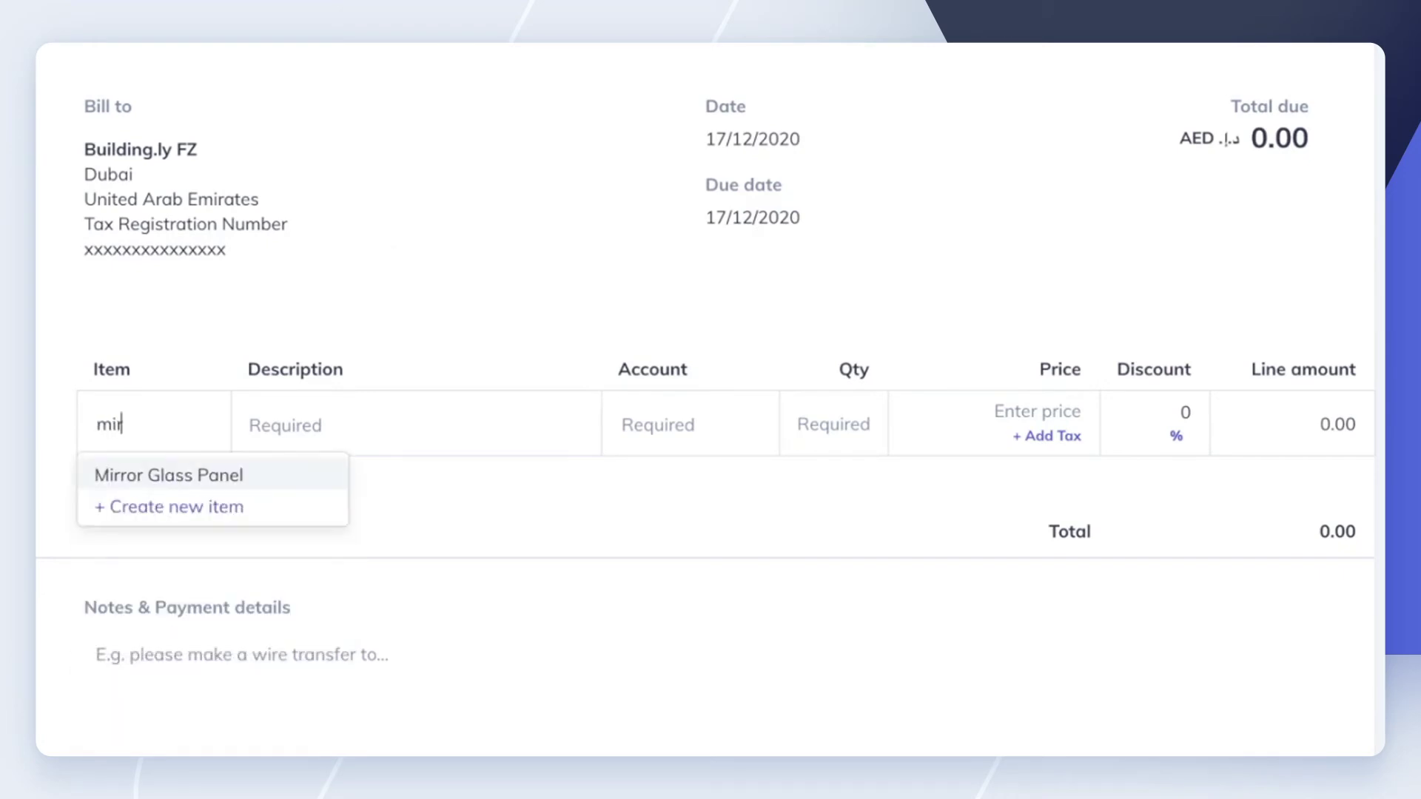
pyautogui.click(251, 480)
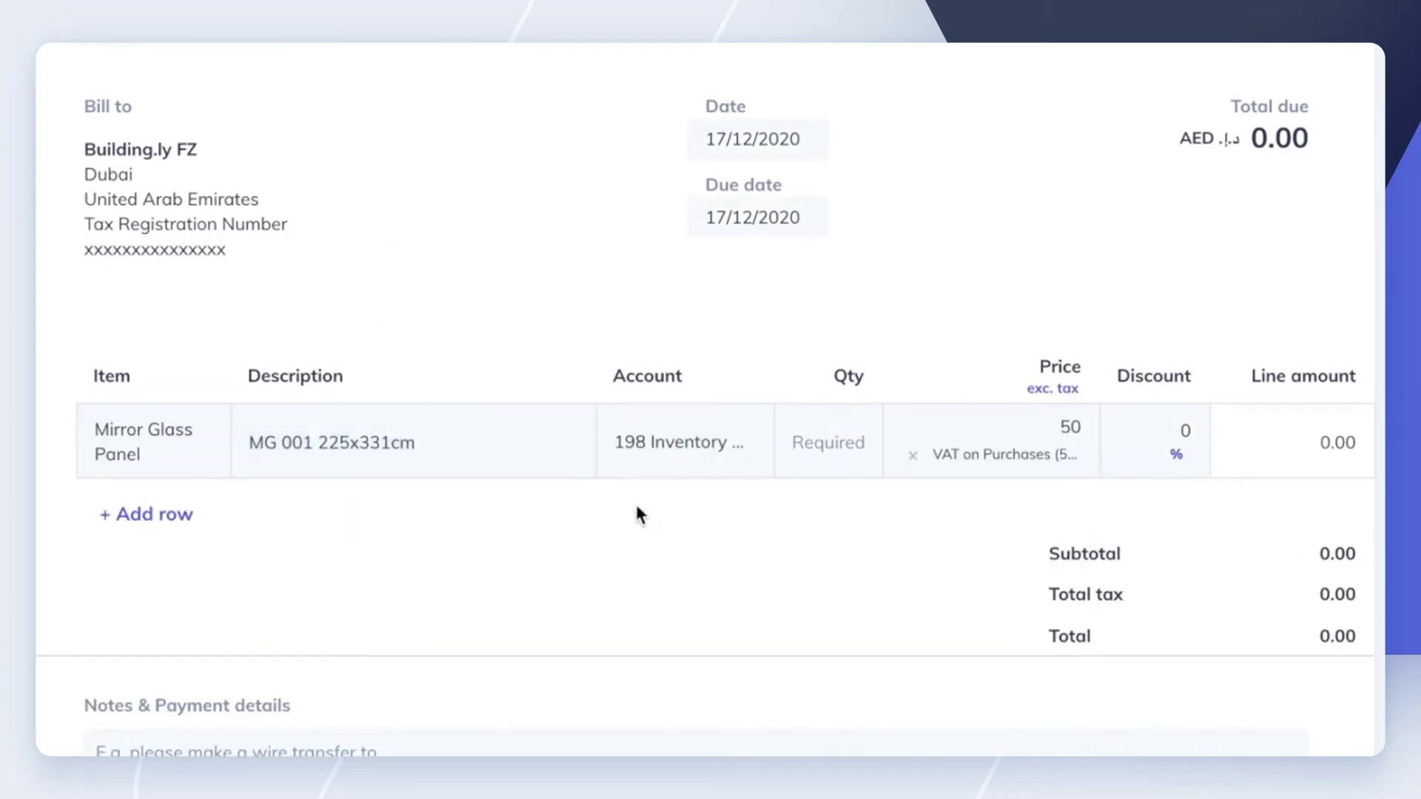
pyautogui.click(858, 446)
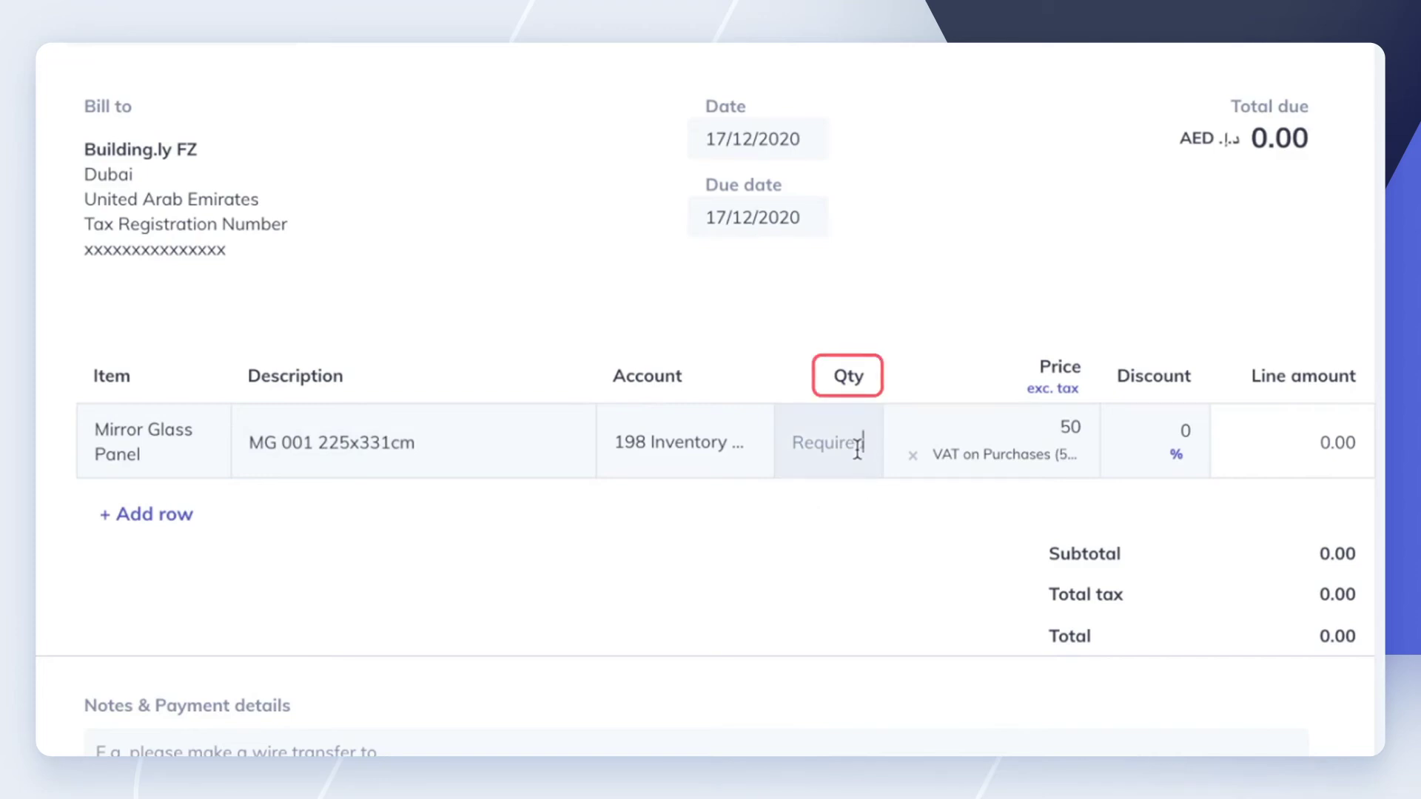
pyautogui.write('40')
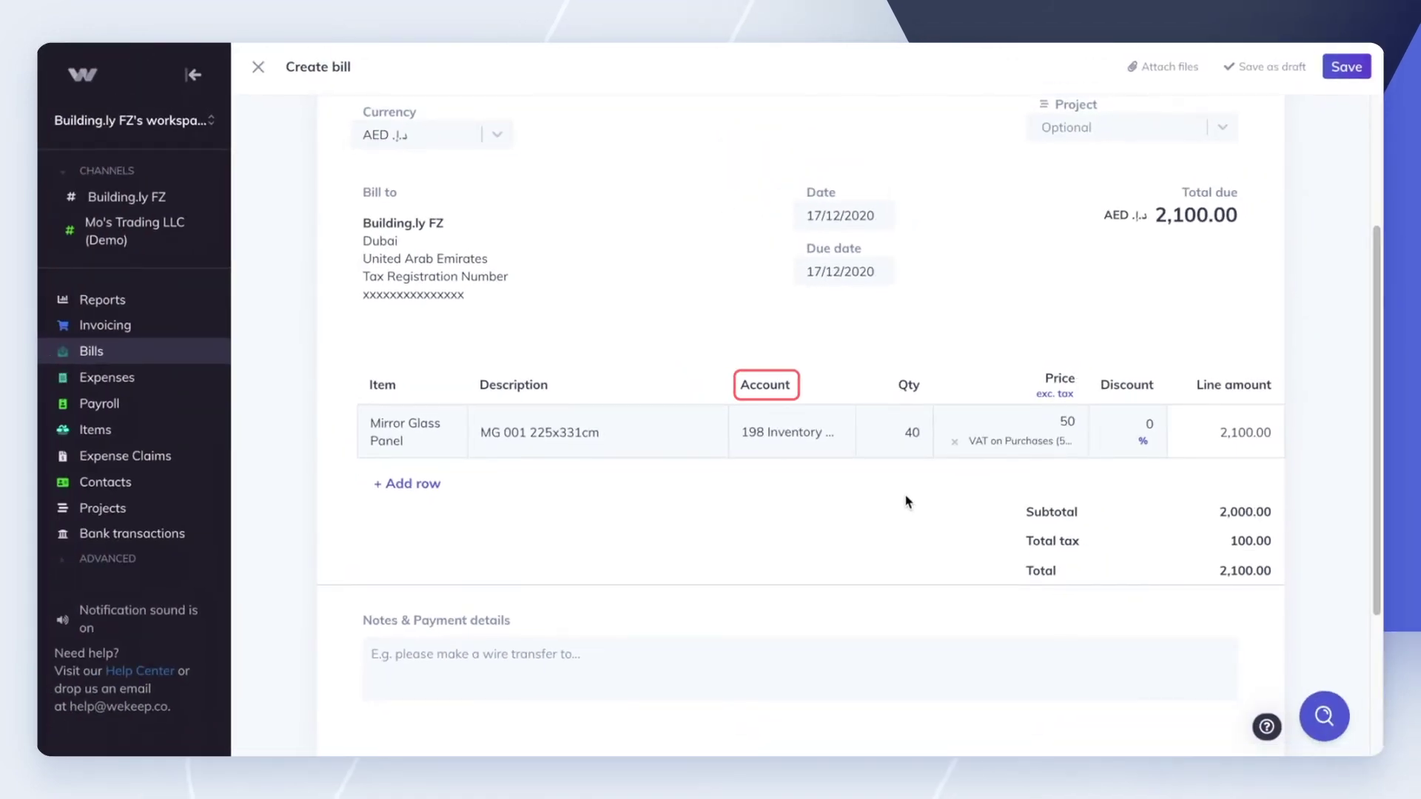
pyautogui.click(1346, 67)
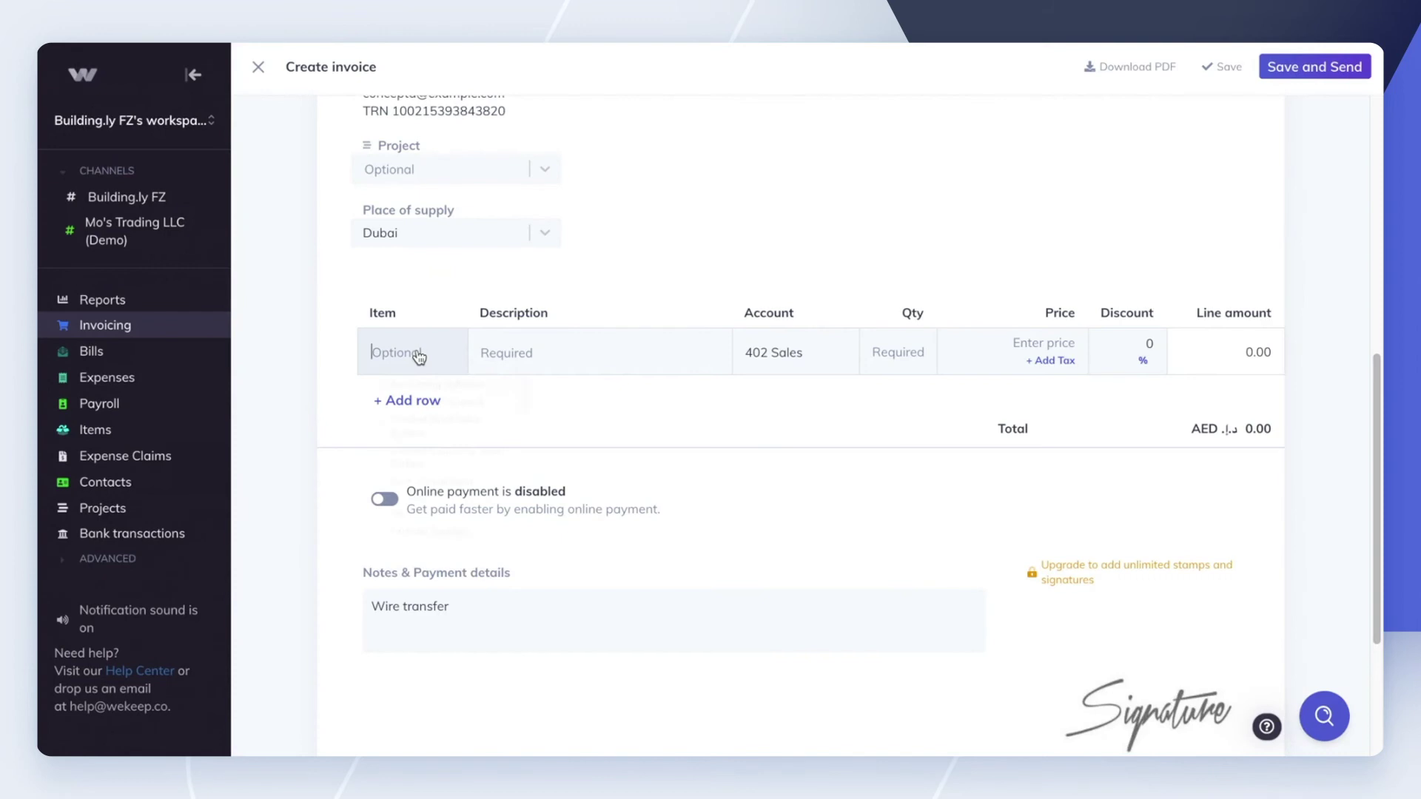
# - Save and email invoice INV-000028 for 3 Mirror Glass Panels at 60, totalling 189.00
pyautogui.click(416, 353)
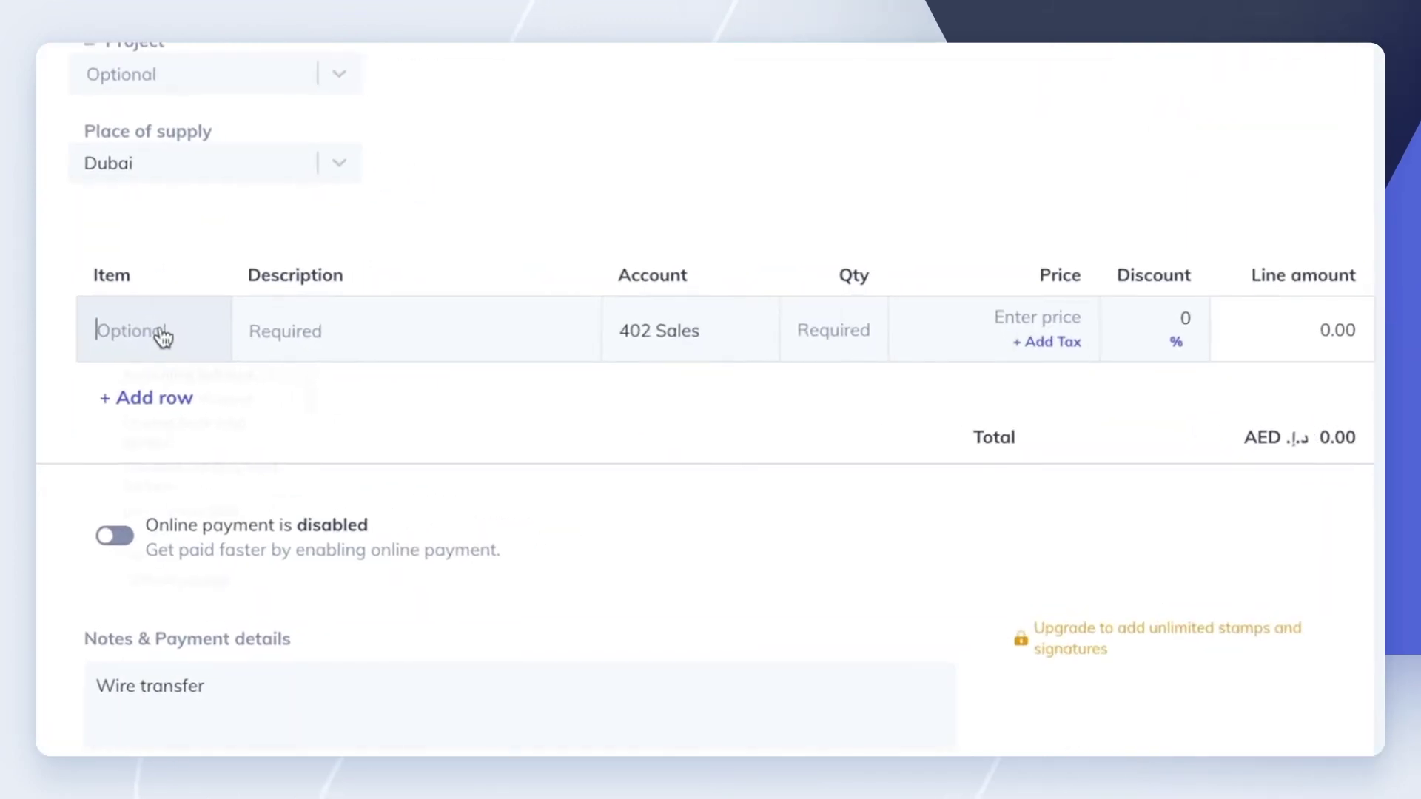
pyautogui.click(163, 337)
pyautogui.write('mir')
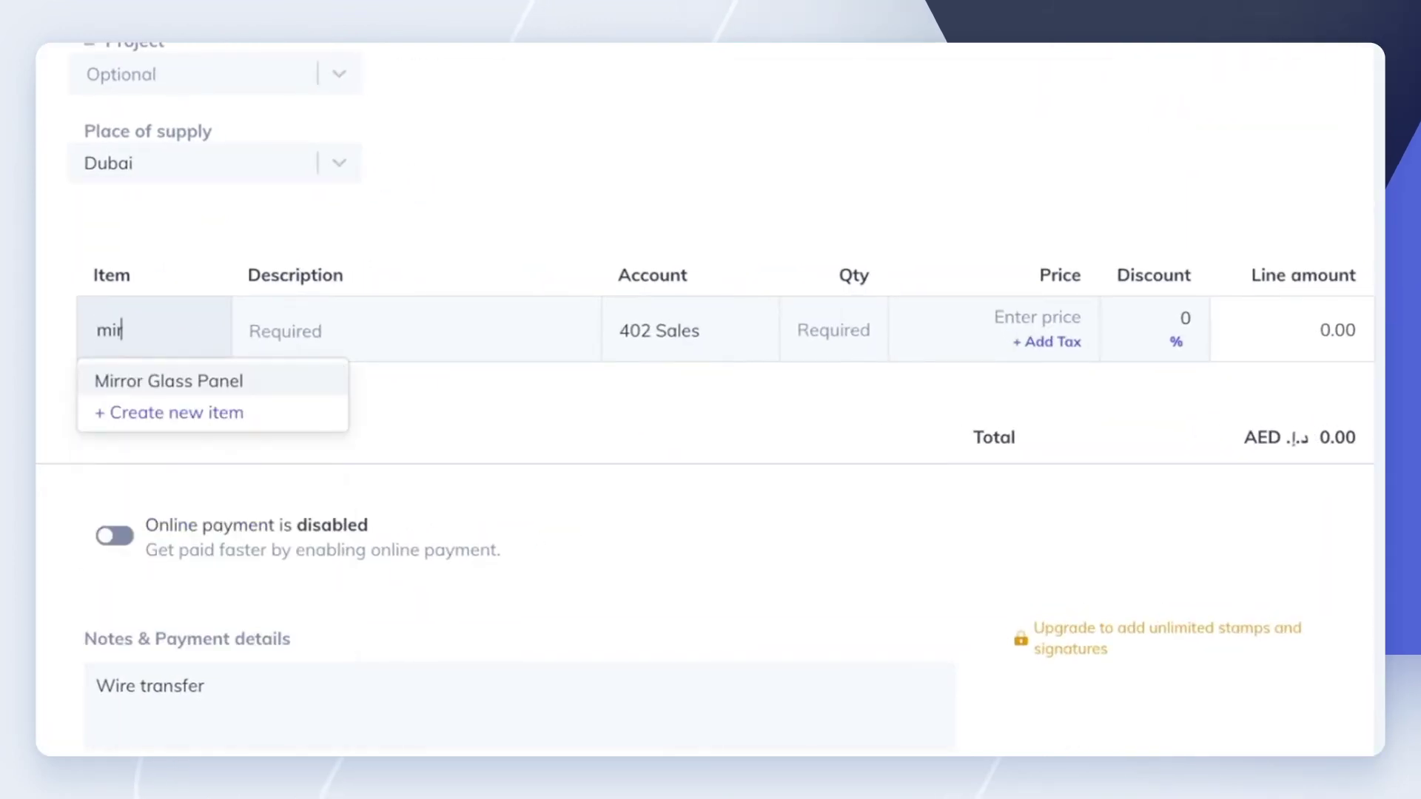
pyautogui.click(209, 383)
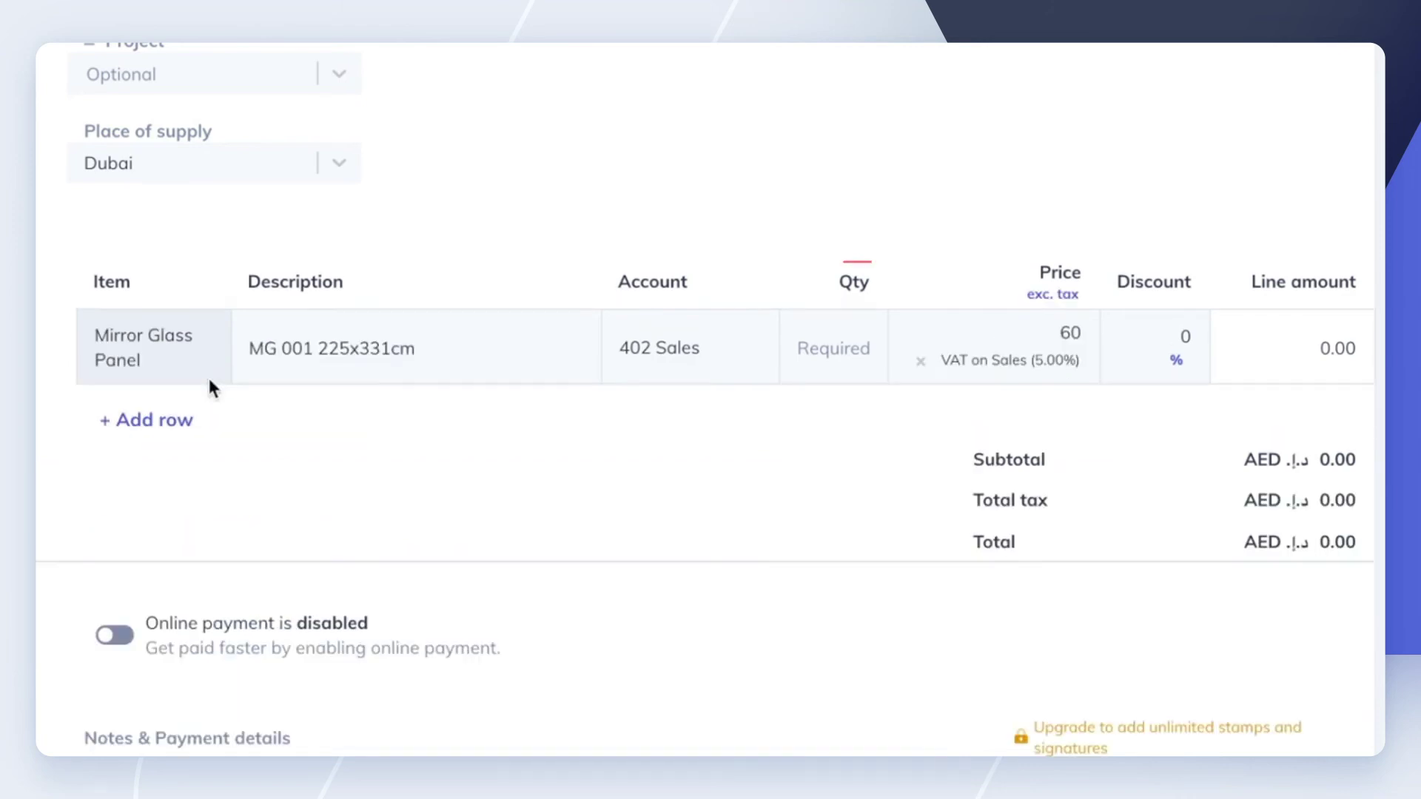
pyautogui.click(820, 364)
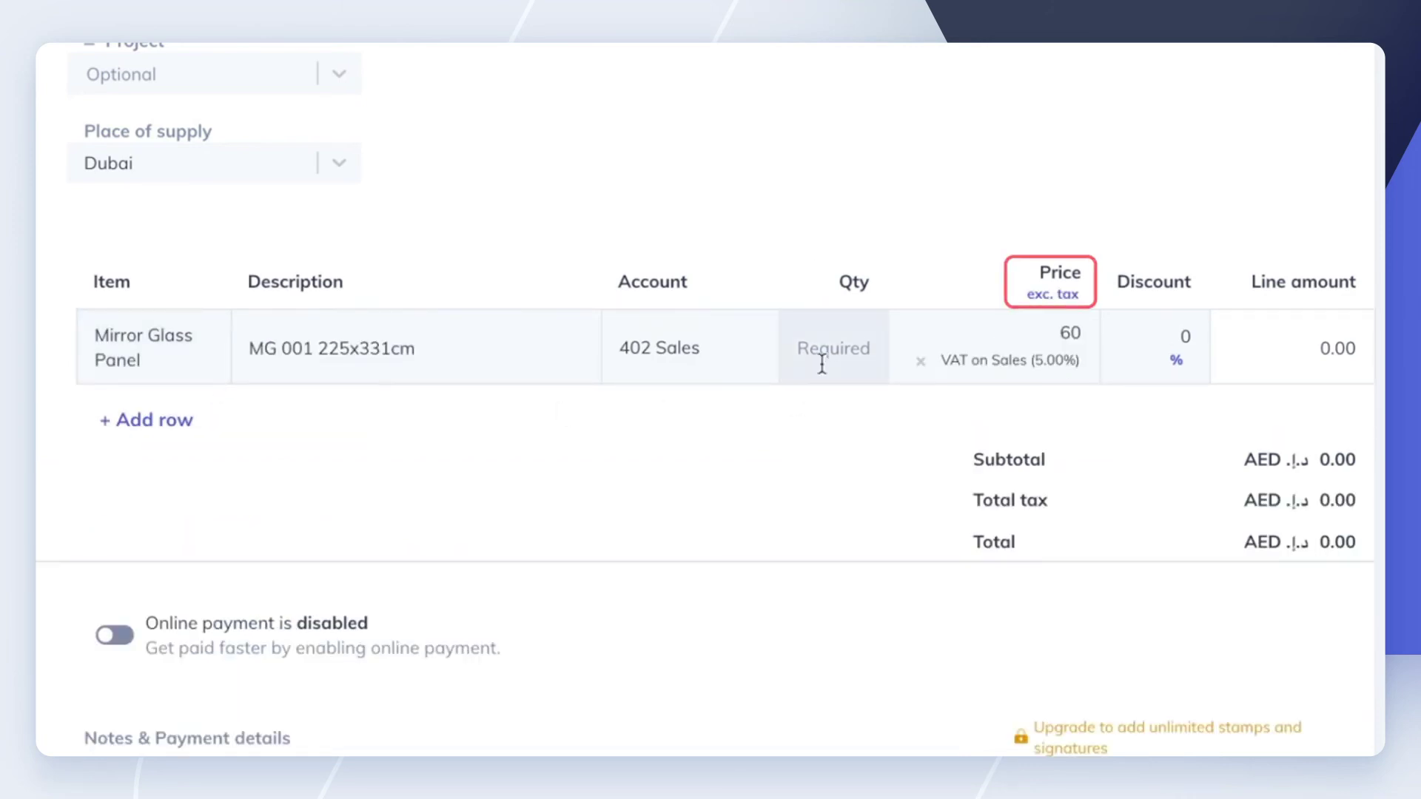
pyautogui.write('3')
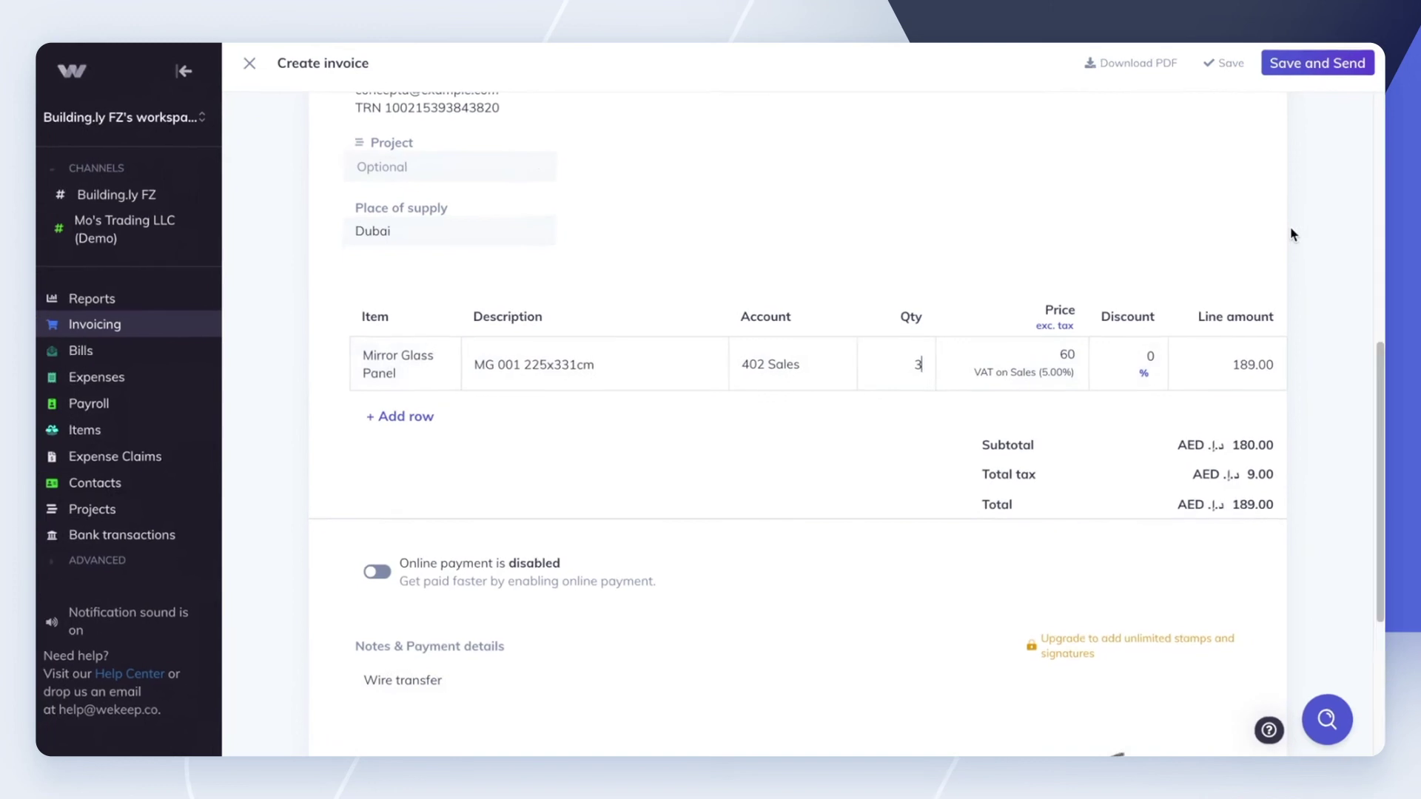
pyautogui.click(1291, 68)
pyautogui.click(1342, 63)
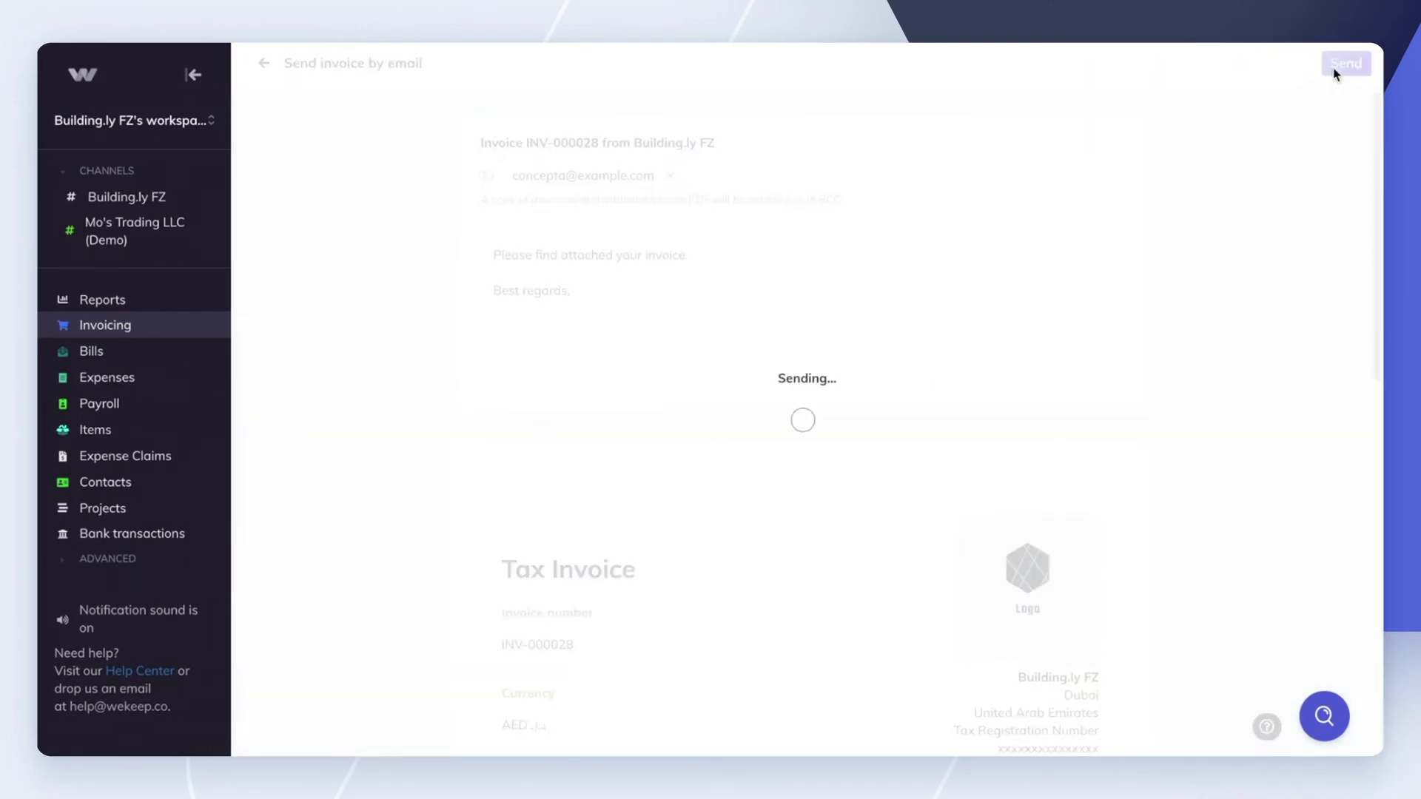